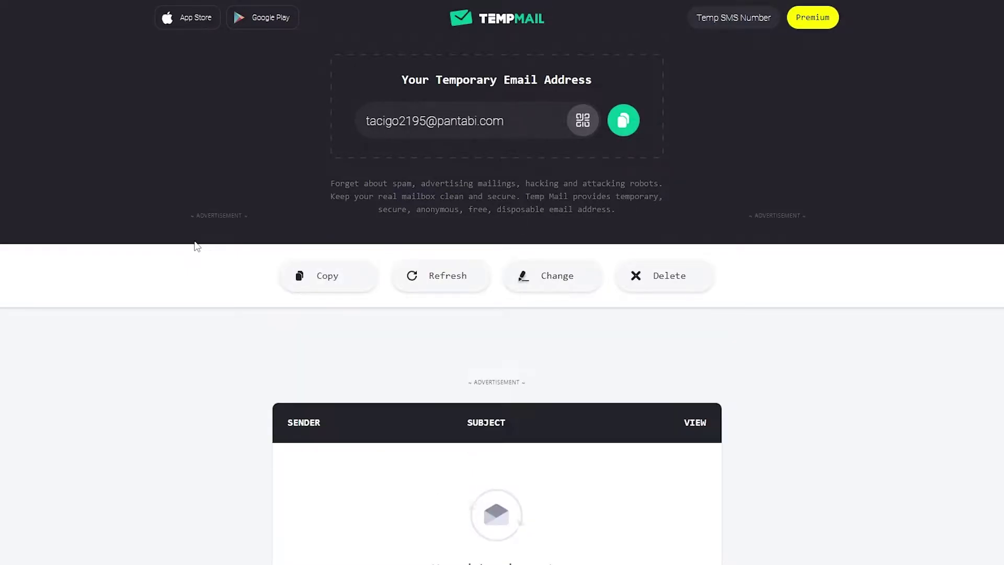
- Sign up for monday.com with the copied temporary email address, accepting the Terms of Service and Privacy Policy
{"action": "left_click", "coordinate": [622, 119]}
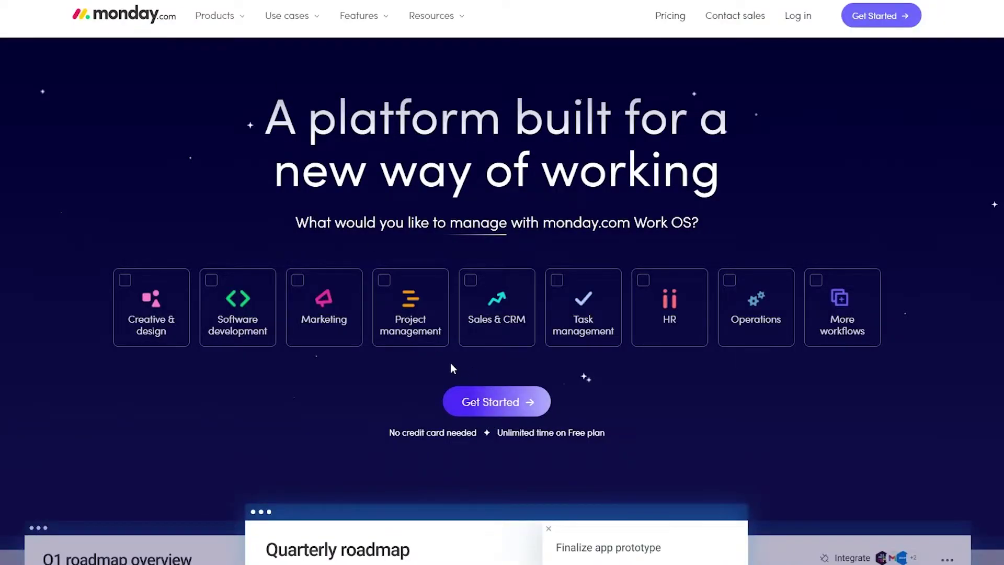
{"action": "left_click", "coordinate": [526, 403]}
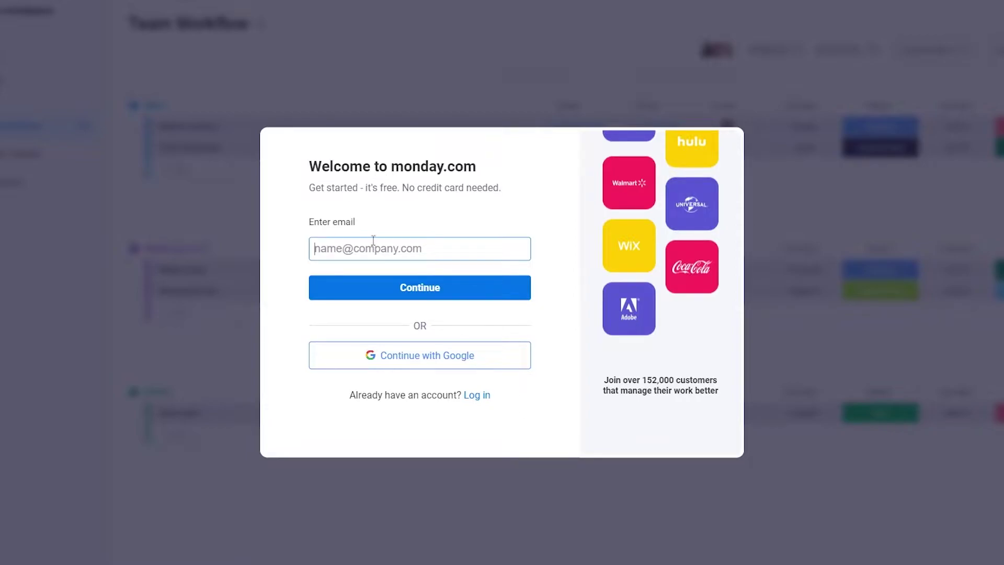
{"action": "key", "text": "ctrl+v"}
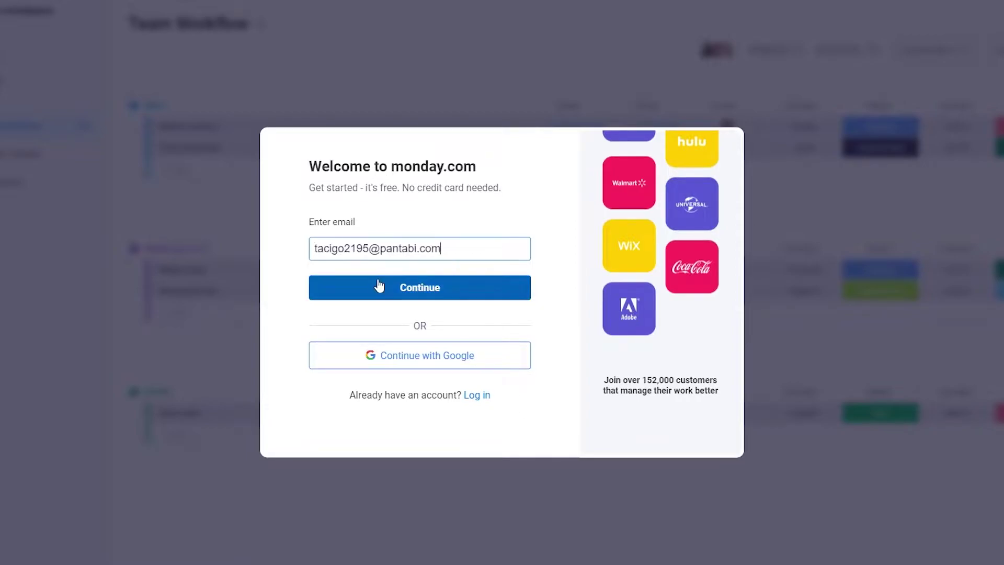
{"action": "left_click", "coordinate": [431, 296]}
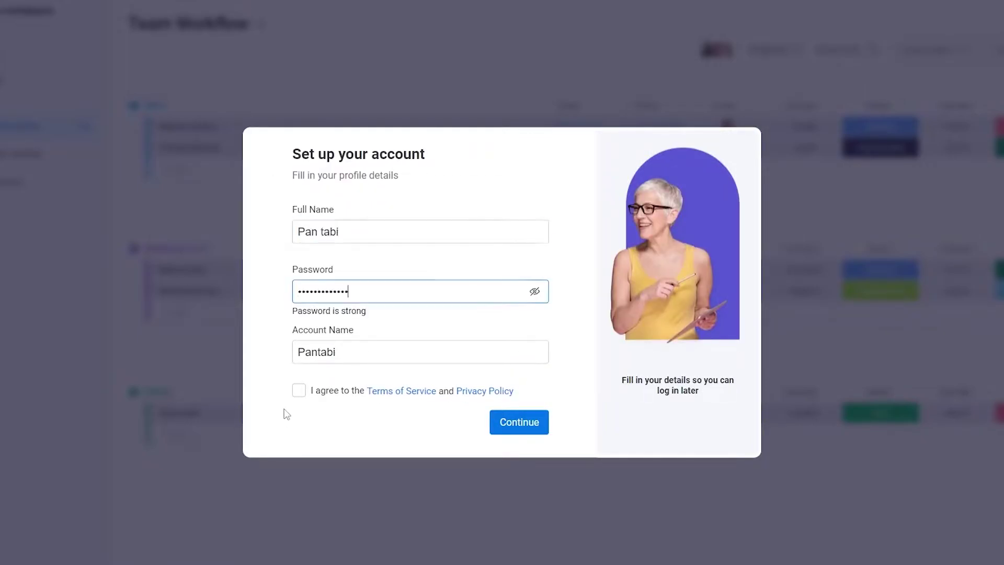
{"action": "left_click", "coordinate": [299, 391]}
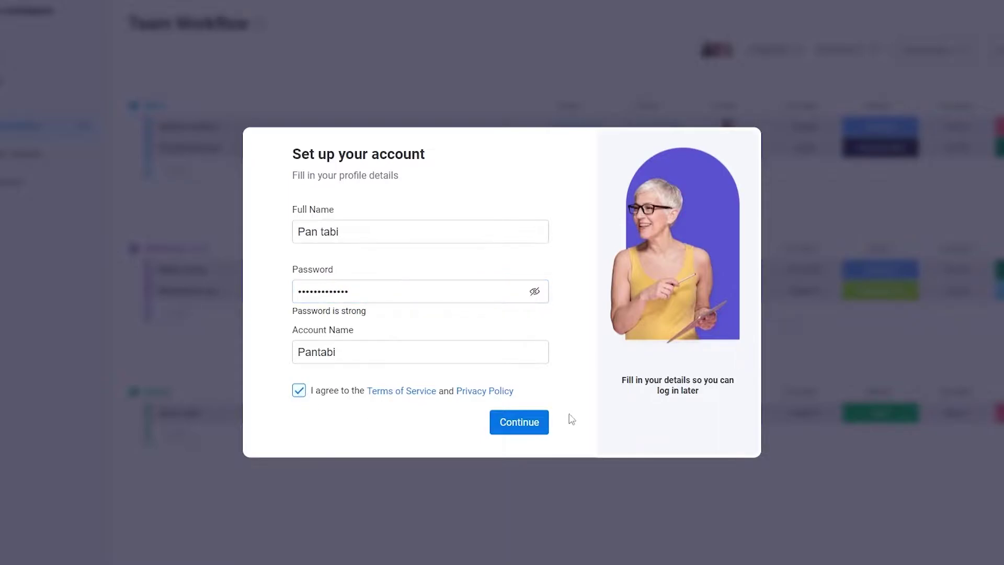
{"action": "left_click", "coordinate": [538, 423]}
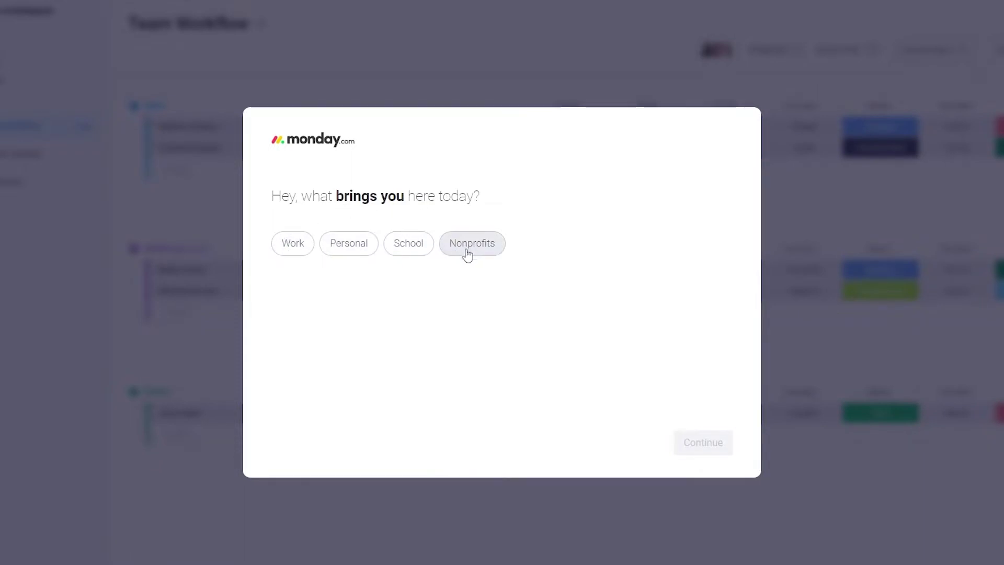
- Answer the onboarding questions with Personal as the reason for coming and Education as the area to manage first
{"action": "left_click", "coordinate": [354, 252]}
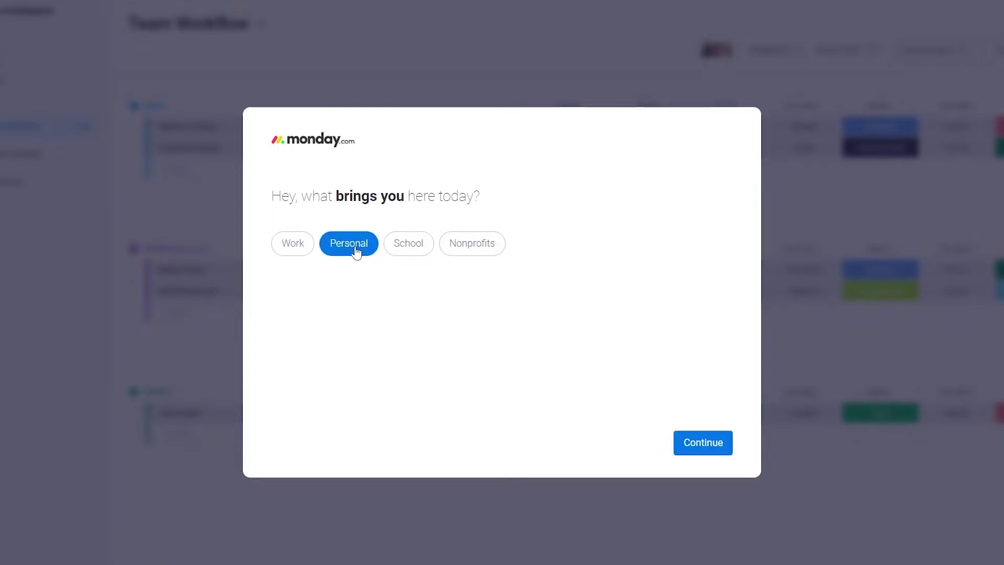
{"action": "left_click", "coordinate": [696, 449]}
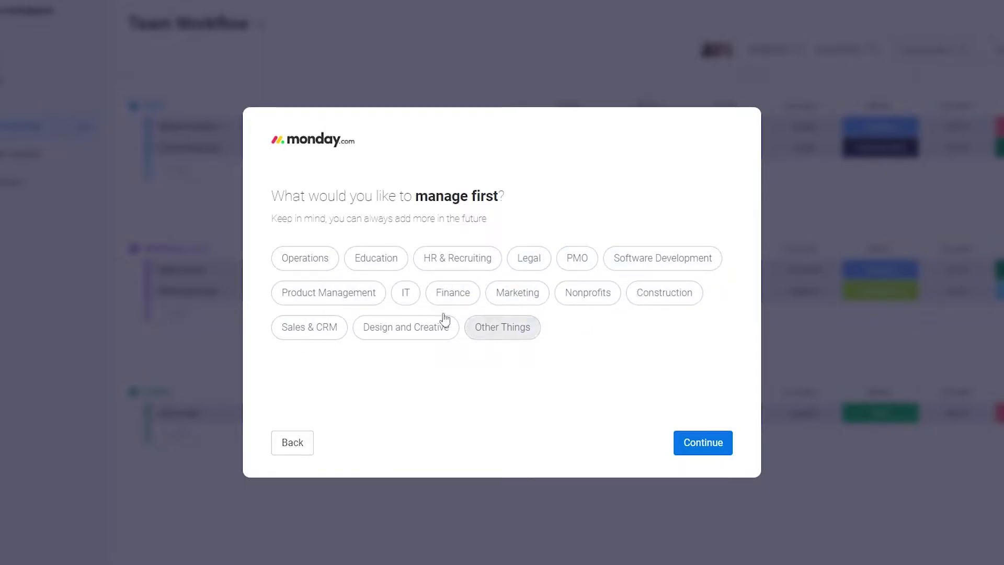
{"action": "left_click", "coordinate": [390, 264]}
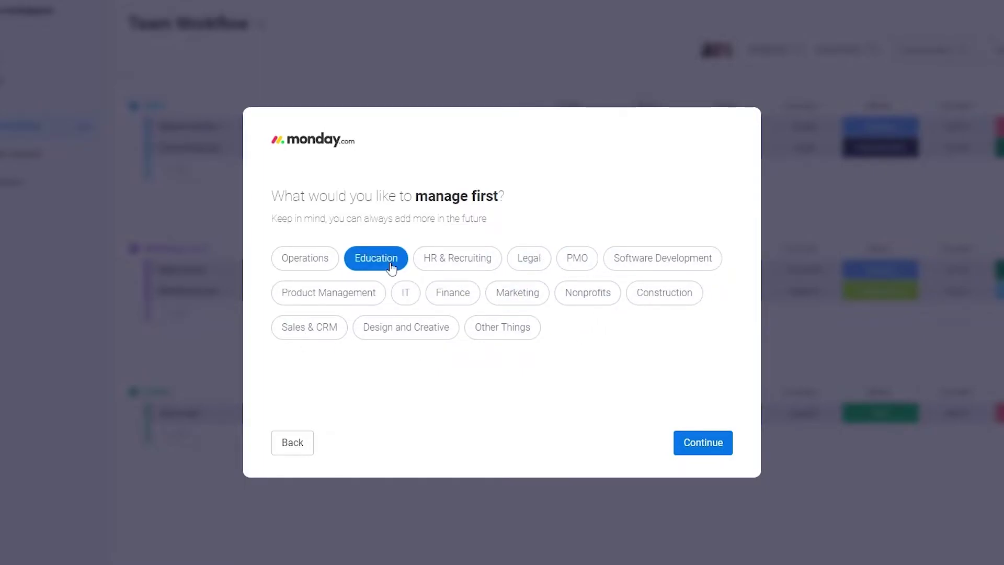
{"action": "left_click", "coordinate": [705, 445]}
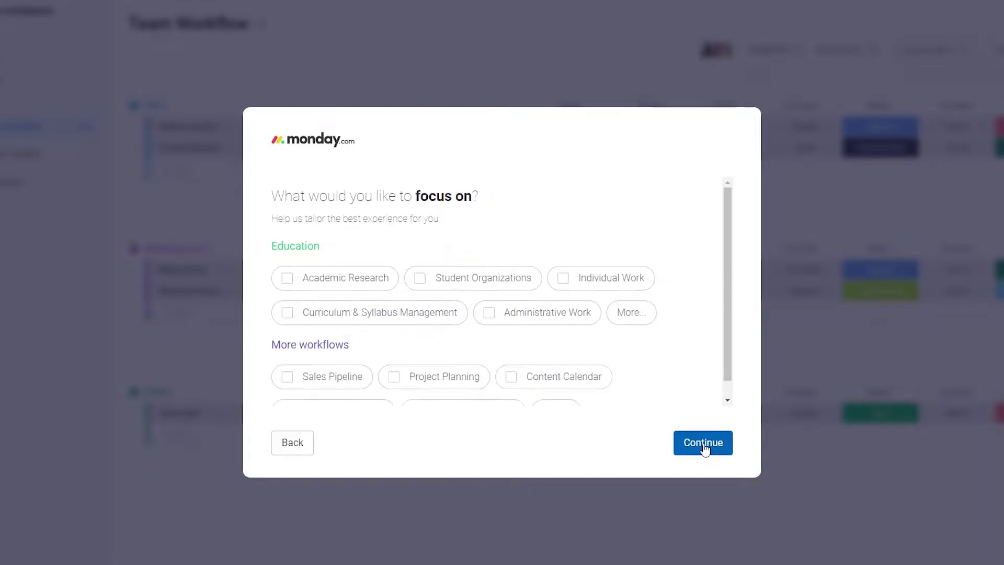
- Choose Group Assignments under Education and Project Management under More workflows as the focus, and continue
{"action": "scroll", "coordinate": [346, 226], "scroll_direction": "down", "scroll_amount": 1}
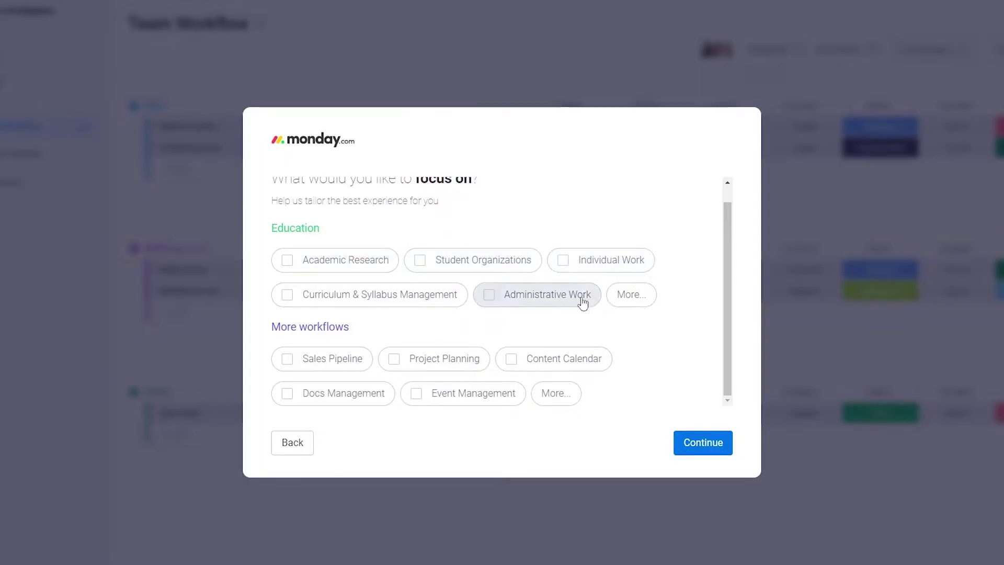
{"action": "left_click", "coordinate": [630, 298]}
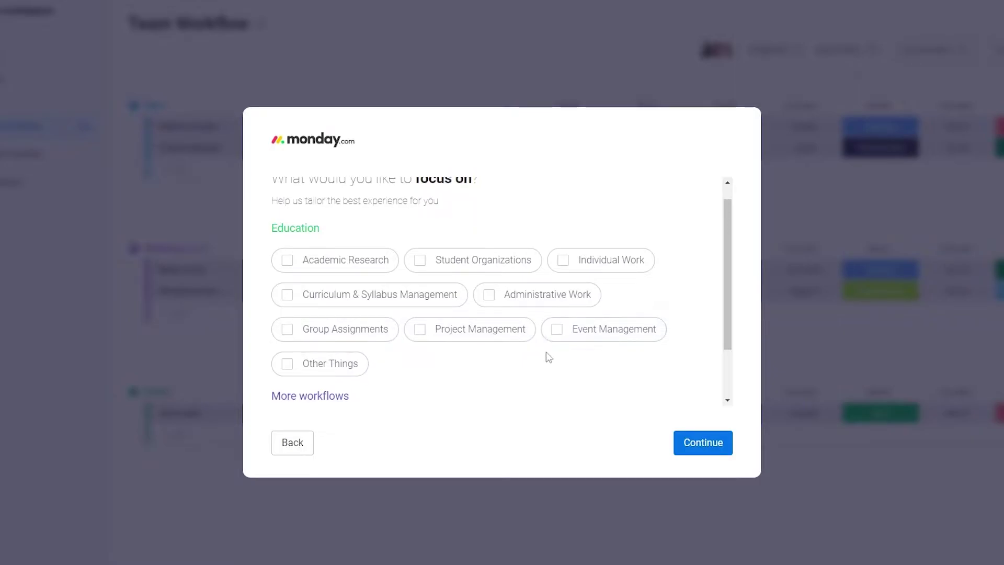
{"action": "scroll", "coordinate": [358, 354], "scroll_direction": "down", "scroll_amount": 2}
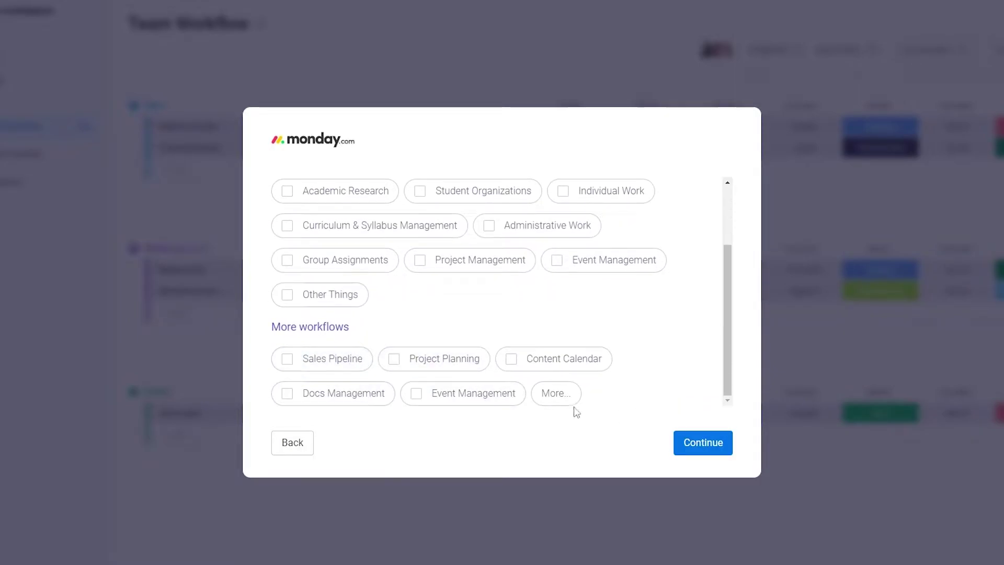
{"action": "scroll", "coordinate": [375, 374], "scroll_direction": "up", "scroll_amount": 2}
{"action": "left_click", "coordinate": [355, 322]}
{"action": "scroll", "coordinate": [365, 325], "scroll_direction": "down", "scroll_amount": 3}
{"action": "scroll", "coordinate": [559, 395], "scroll_direction": "down", "scroll_amount": 1}
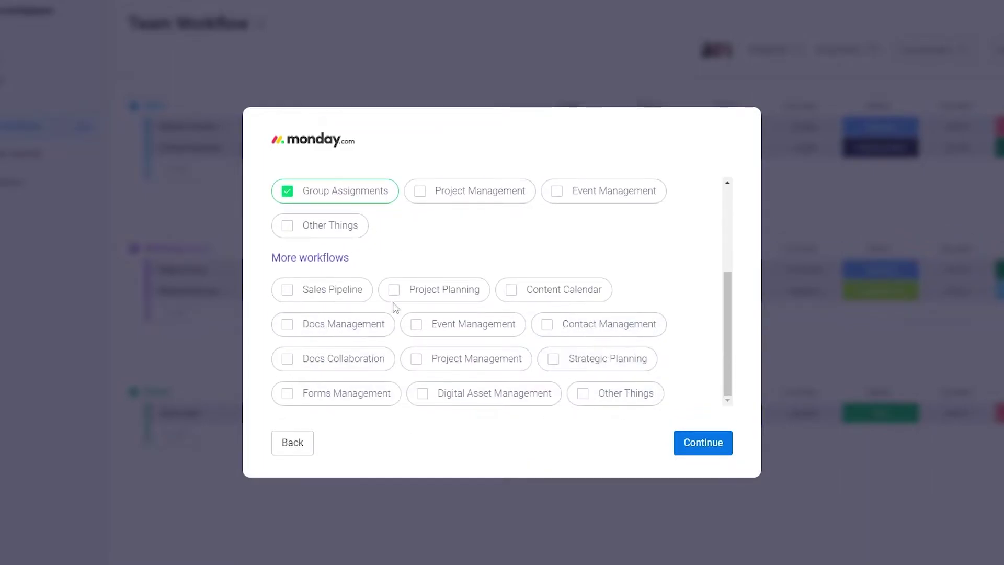
{"action": "left_click", "coordinate": [462, 362]}
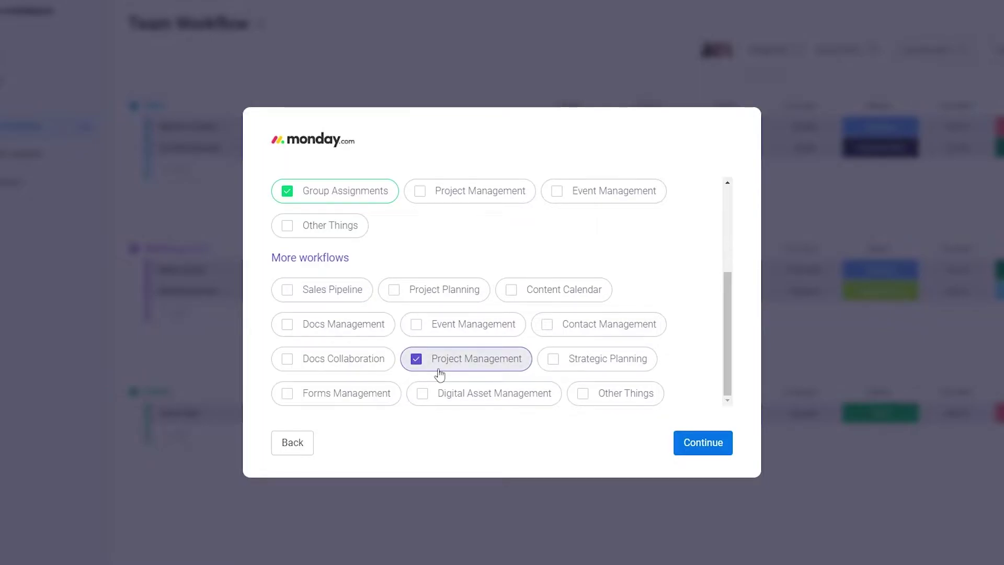
{"action": "left_click", "coordinate": [718, 455]}
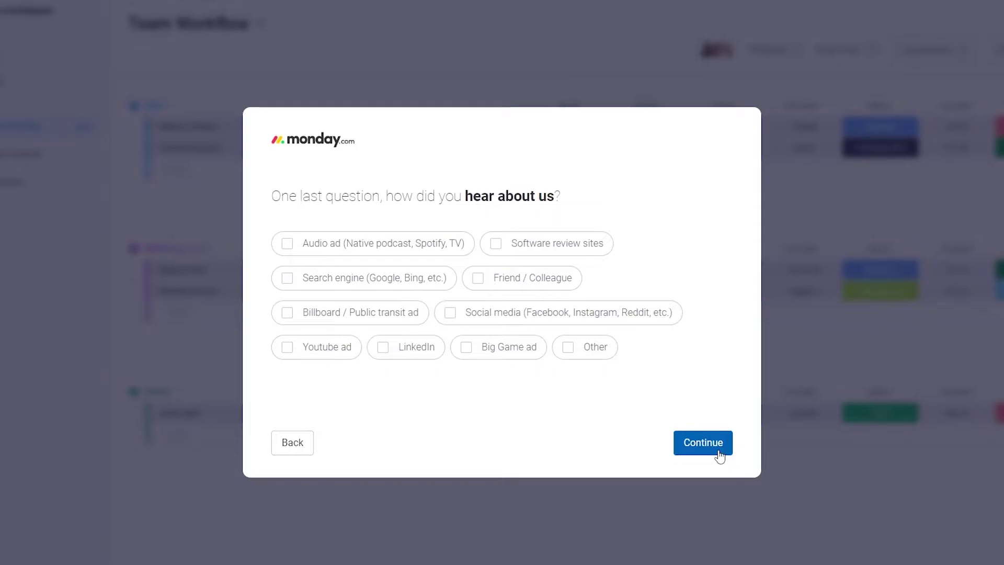
- Answer how monday.com was heard about with Social media instead of Billboard / Public transit ad, and submit the answer
{"action": "left_click", "coordinate": [360, 315]}
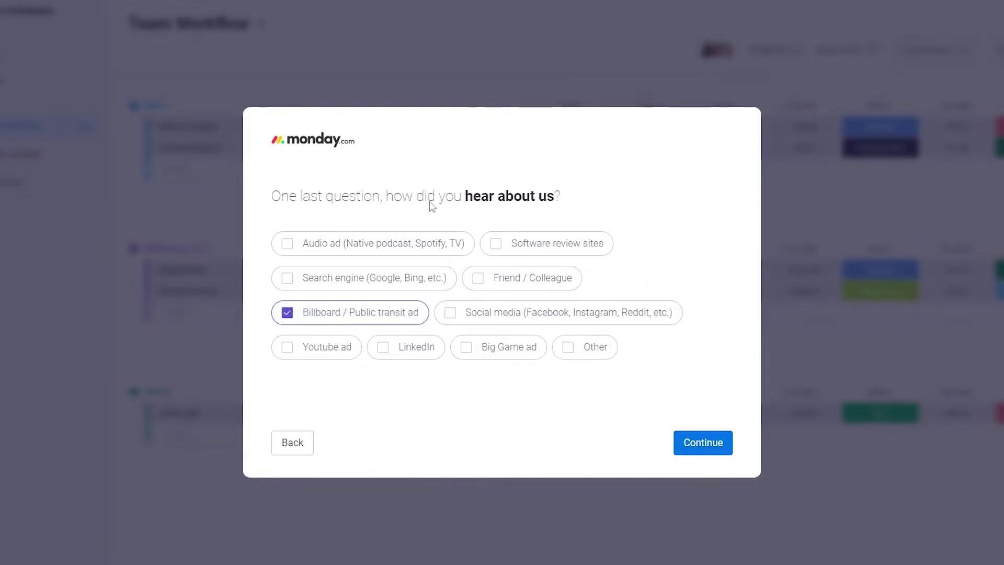
{"action": "left_click", "coordinate": [494, 319]}
{"action": "left_click", "coordinate": [425, 321]}
{"action": "left_click", "coordinate": [717, 447]}
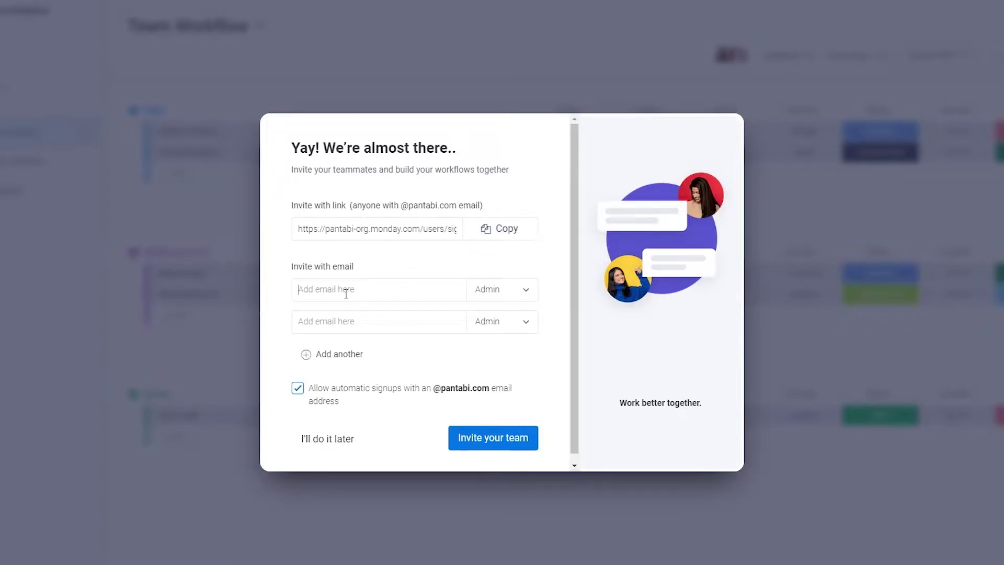
- Set both invitee roles to Member and postpone inviting teammates
{"action": "left_click", "coordinate": [520, 294]}
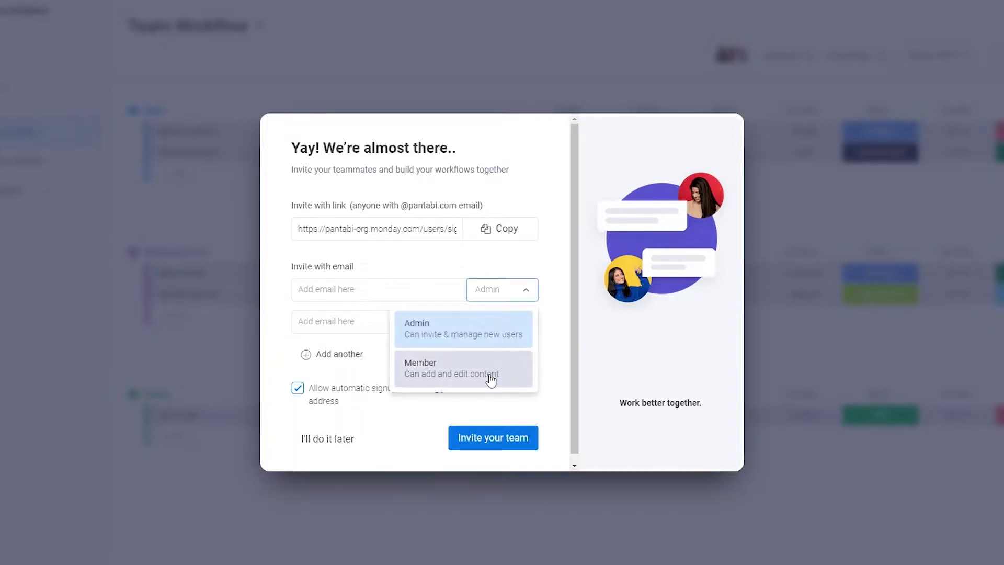
{"action": "left_click", "coordinate": [503, 364]}
{"action": "left_click", "coordinate": [522, 321]}
{"action": "left_click", "coordinate": [479, 398]}
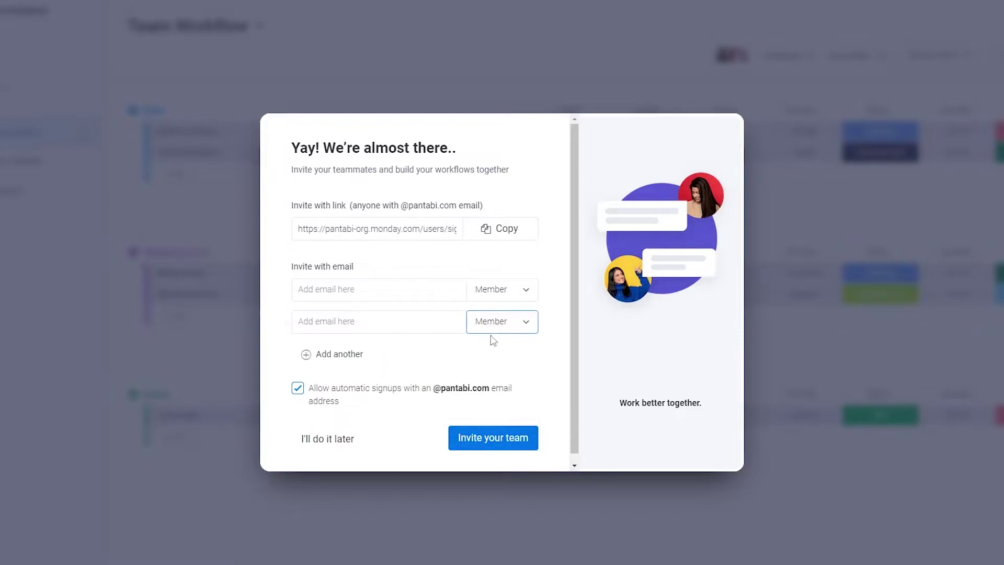
{"action": "left_click", "coordinate": [341, 439]}
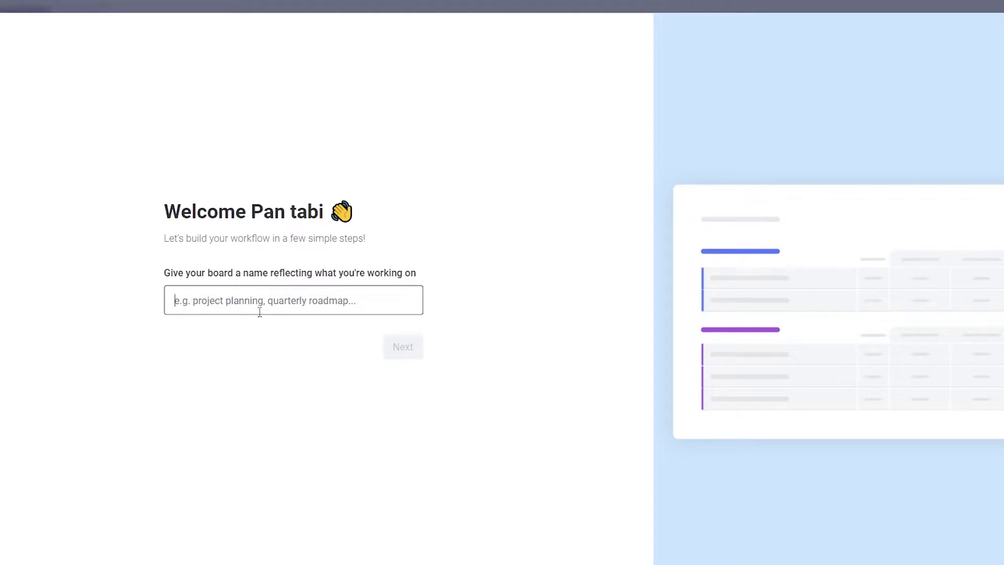
- Name the new board "Project" and choose Projects as what it manages
{"action": "type", "text": "Project"}
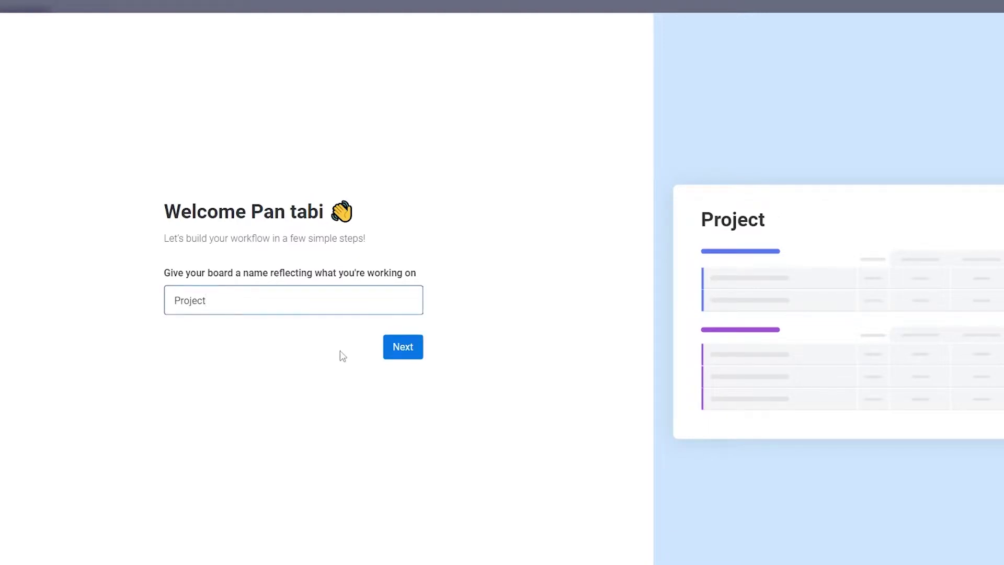
{"action": "left_click", "coordinate": [411, 354]}
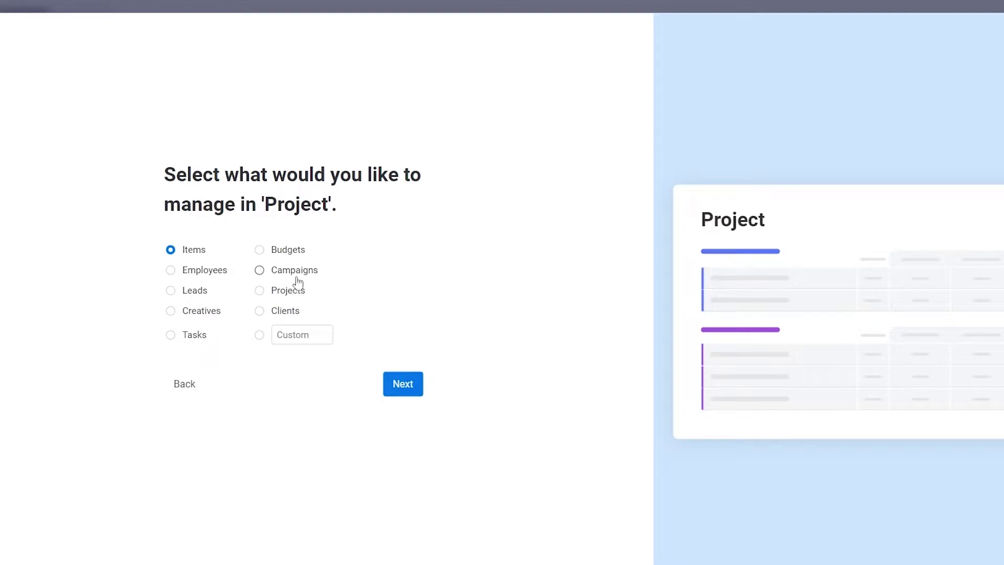
{"action": "left_click", "coordinate": [285, 292]}
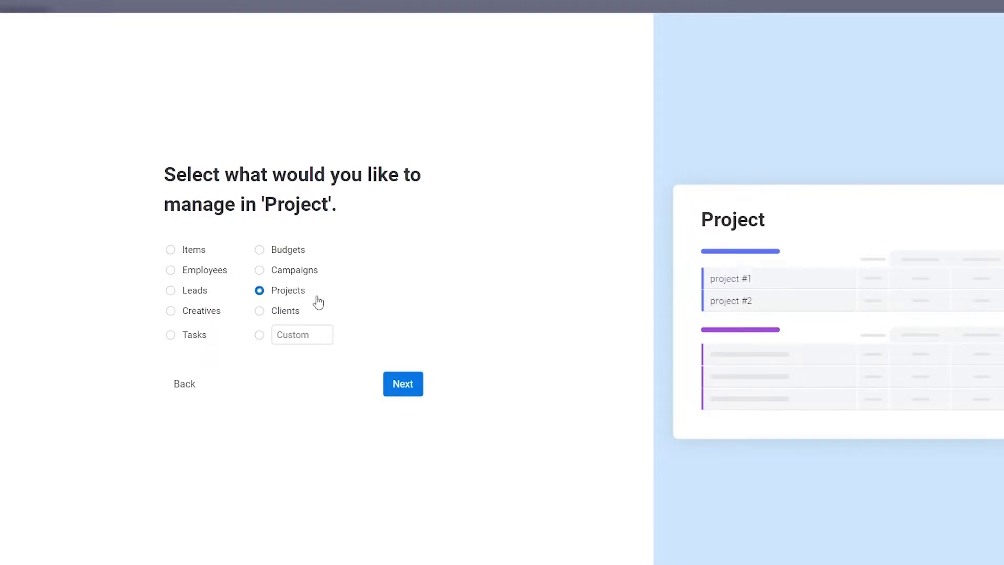
{"action": "left_click", "coordinate": [407, 385]}
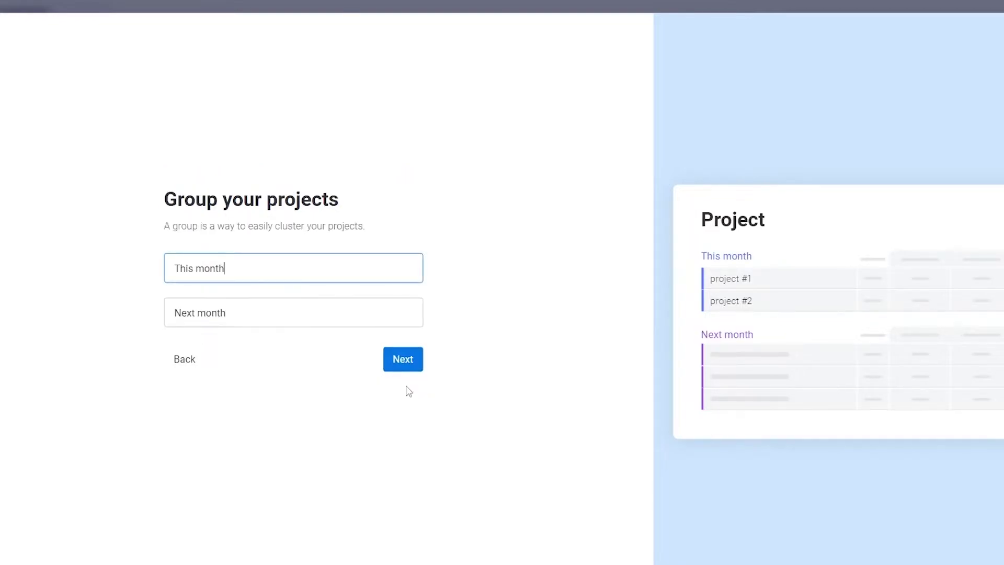
- Complete the board setup with the suggested group and project names, and advance through the introductory tips
{"action": "left_click_drag", "start_coordinate": [240, 269], "coordinate": [196, 269]}
{"action": "left_click_drag", "start_coordinate": [228, 313], "coordinate": [187, 313]}
{"action": "left_click", "coordinate": [481, 357]}
{"action": "left_click", "coordinate": [393, 363]}
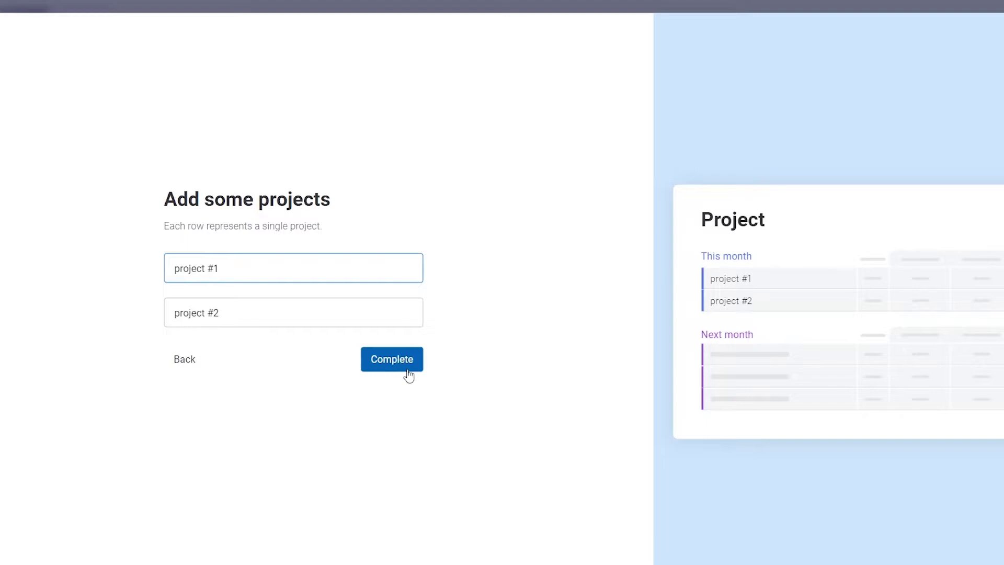
{"action": "left_click", "coordinate": [403, 371]}
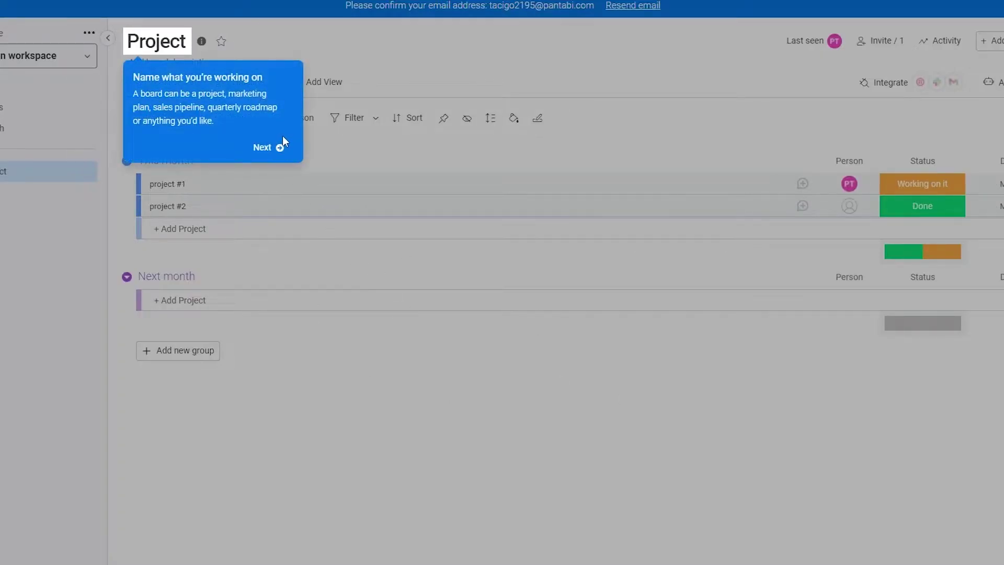
{"action": "left_click", "coordinate": [281, 148]}
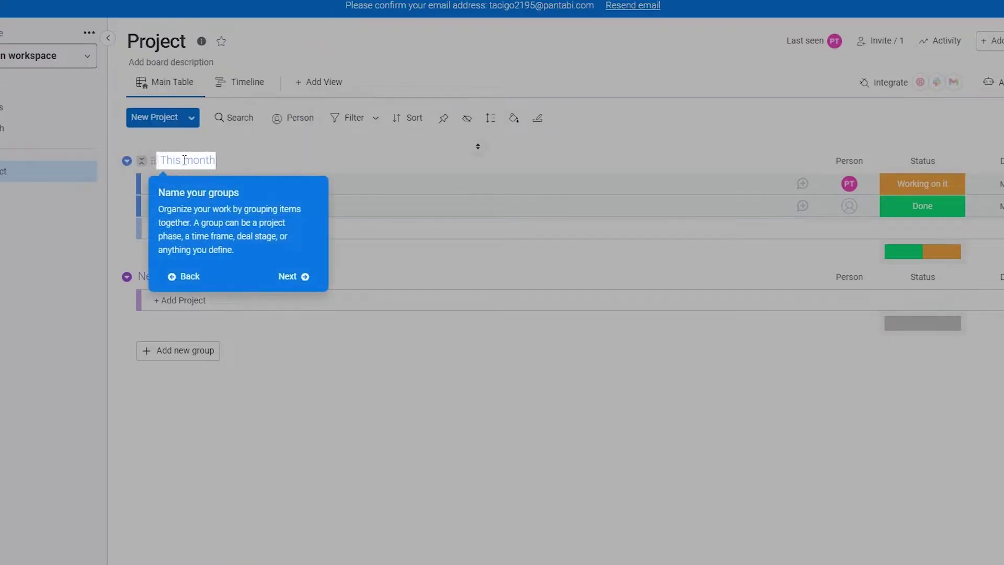
{"action": "left_click", "coordinate": [294, 276]}
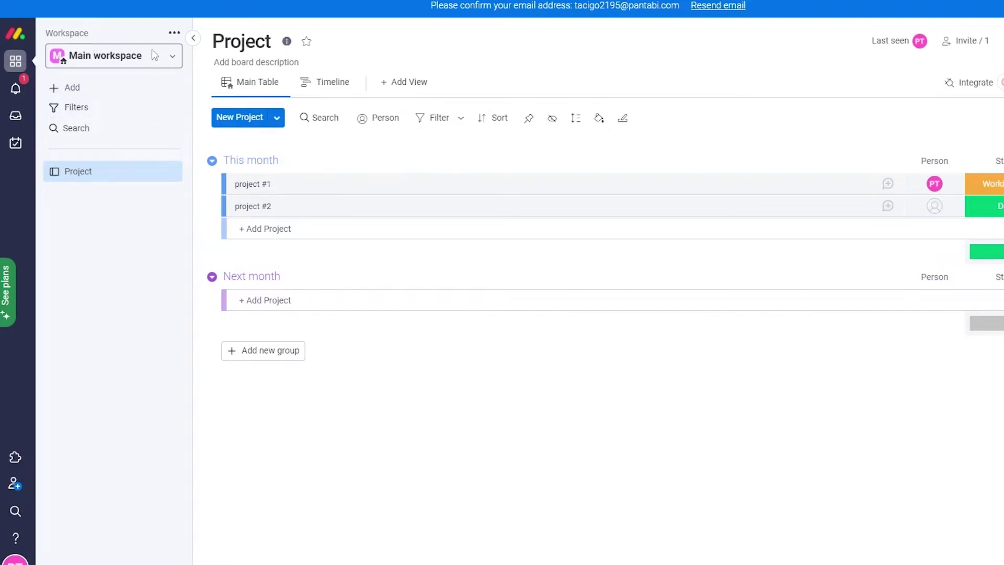
- Examine the workspace selector, the Project board's options, the choices for adding content and the board's invite options
{"action": "left_click", "coordinate": [176, 58]}
{"action": "left_click", "coordinate": [172, 57]}
{"action": "left_click", "coordinate": [168, 172]}
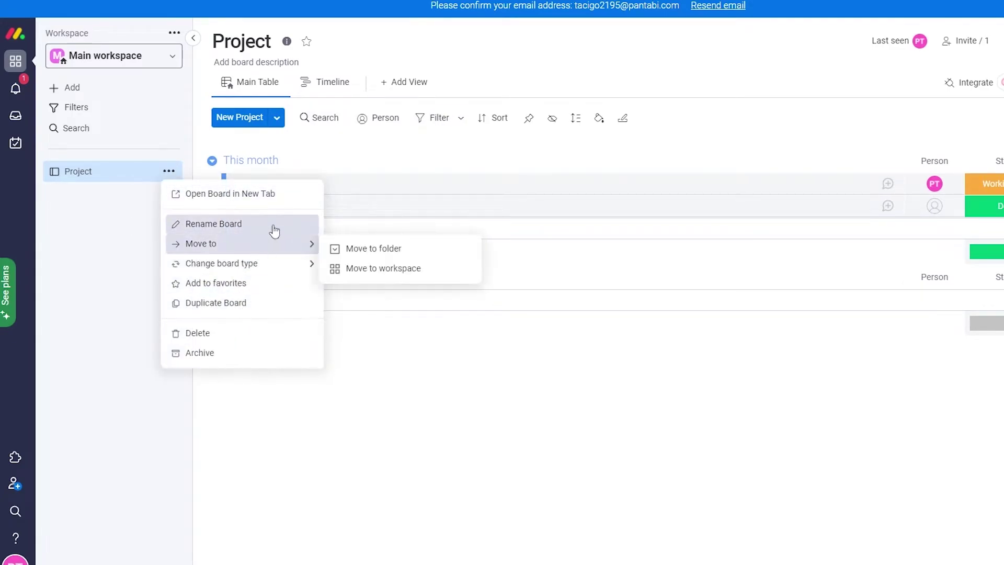
{"action": "left_click", "coordinate": [429, 351]}
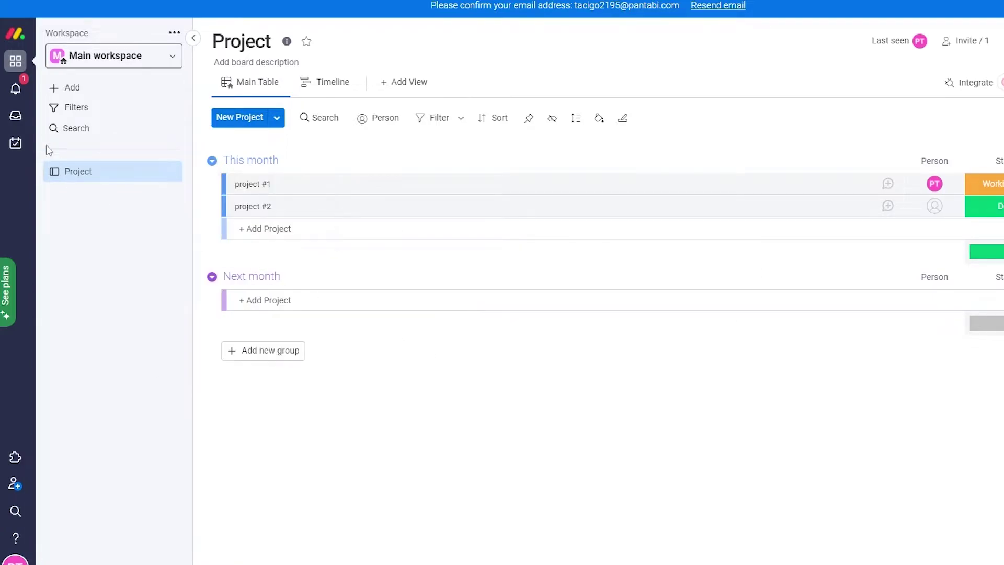
{"action": "left_click", "coordinate": [101, 92]}
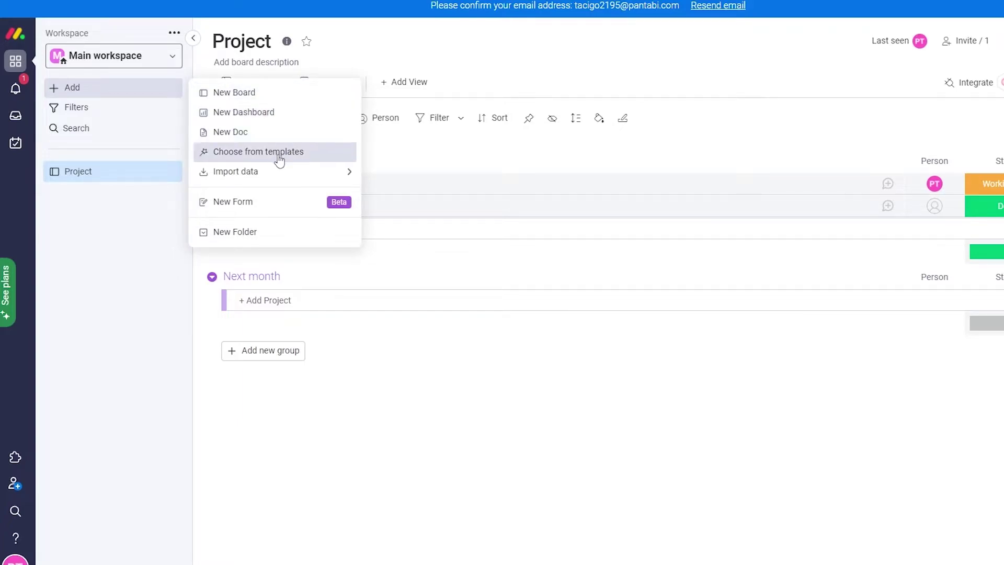
{"action": "left_click", "coordinate": [430, 387]}
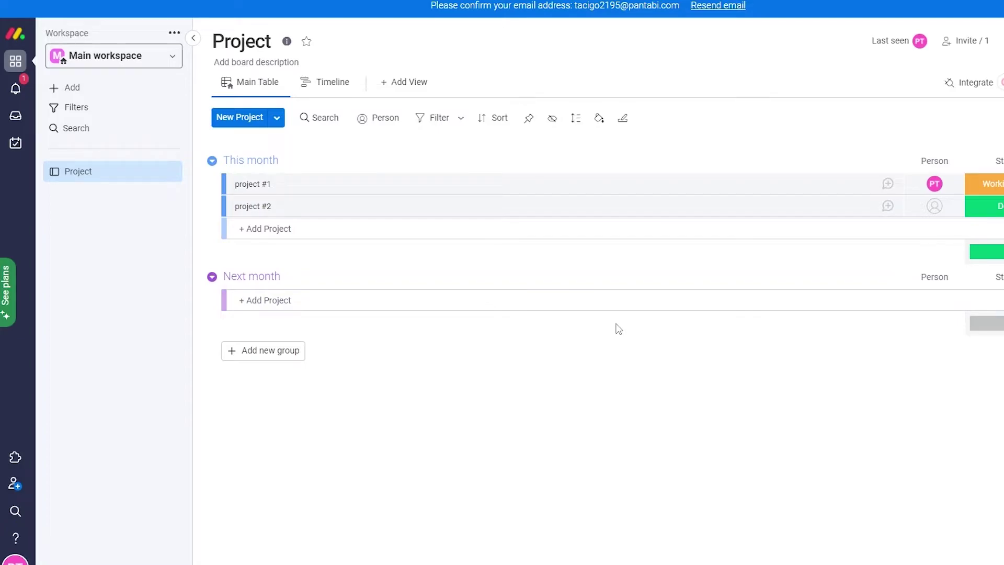
{"action": "left_click", "coordinate": [965, 47]}
{"action": "left_click", "coordinate": [731, 156]}
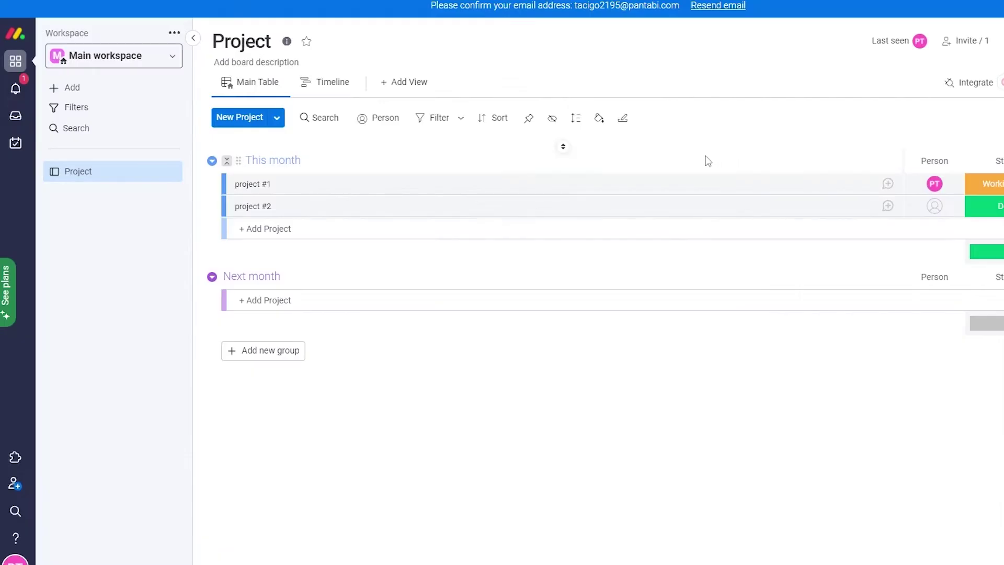
- Invite three new people to the workspace by entering their email addresses and giving them the Member role
{"action": "left_click", "coordinate": [15, 485]}
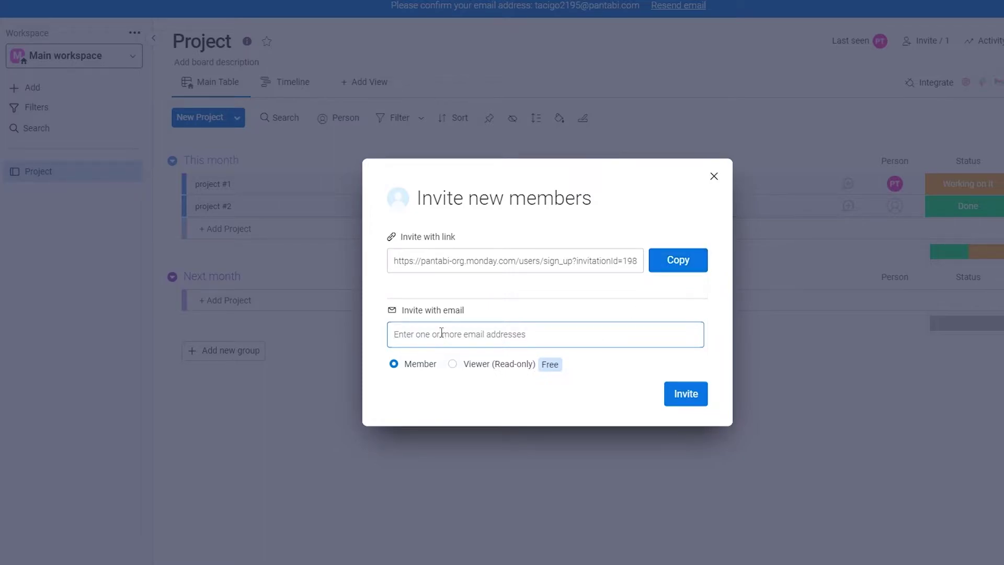
{"action": "key", "text": "ctrl+v"}
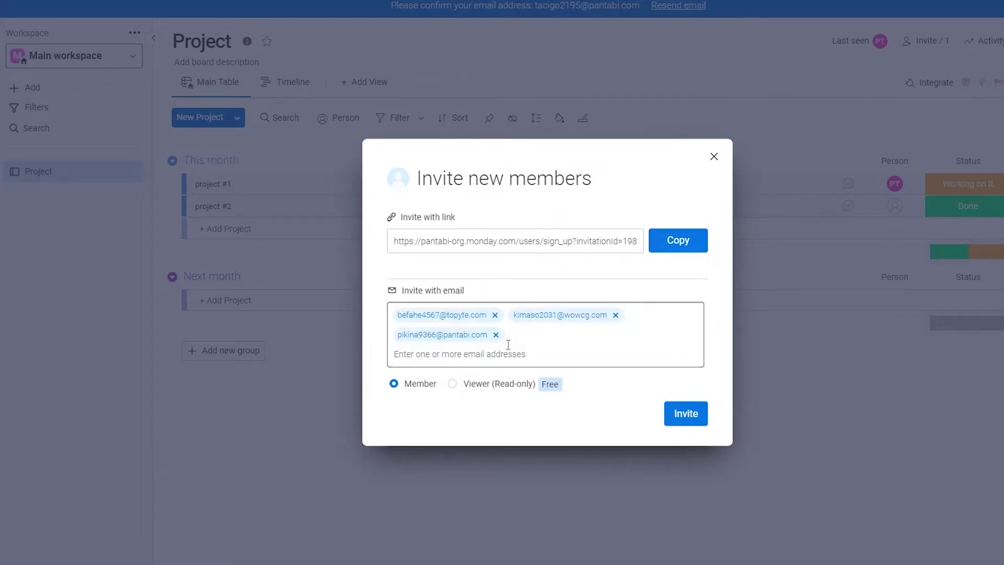
{"action": "left_click", "coordinate": [454, 387]}
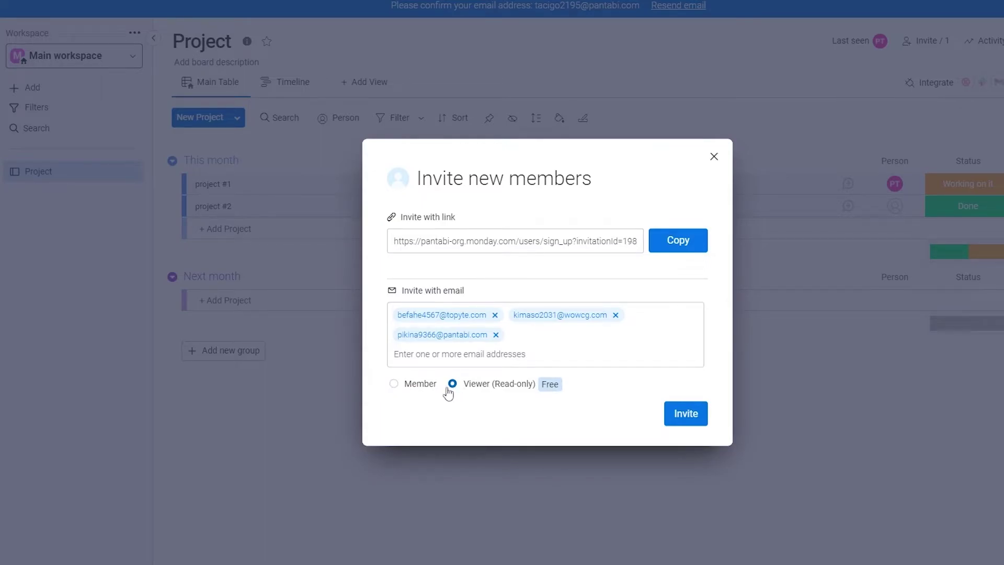
{"action": "left_click", "coordinate": [397, 386]}
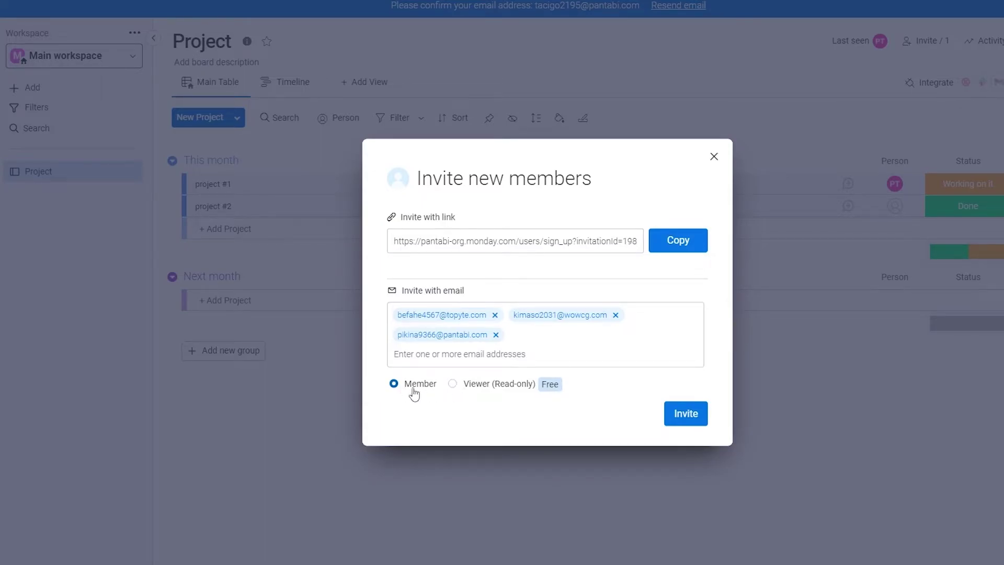
{"action": "left_click", "coordinate": [684, 414]}
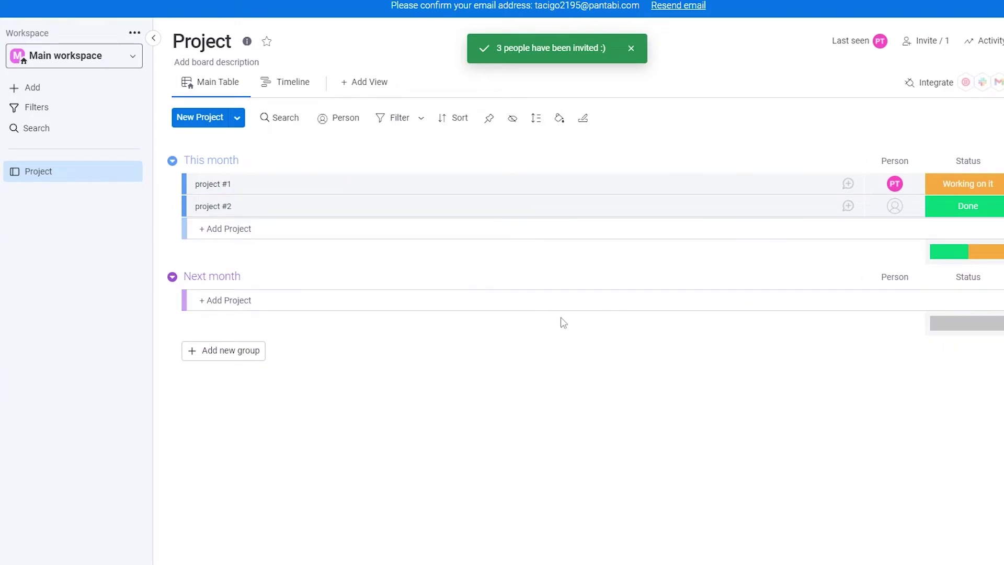
- Check who last viewed the Project board and look through the column types that can be added
{"action": "left_click", "coordinate": [853, 42]}
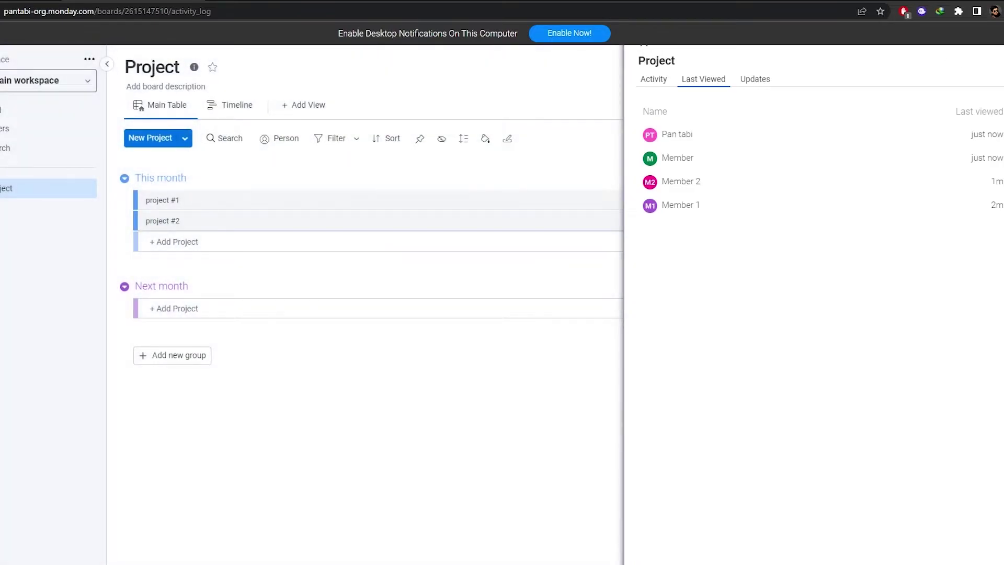
{"action": "left_click", "coordinate": [493, 161]}
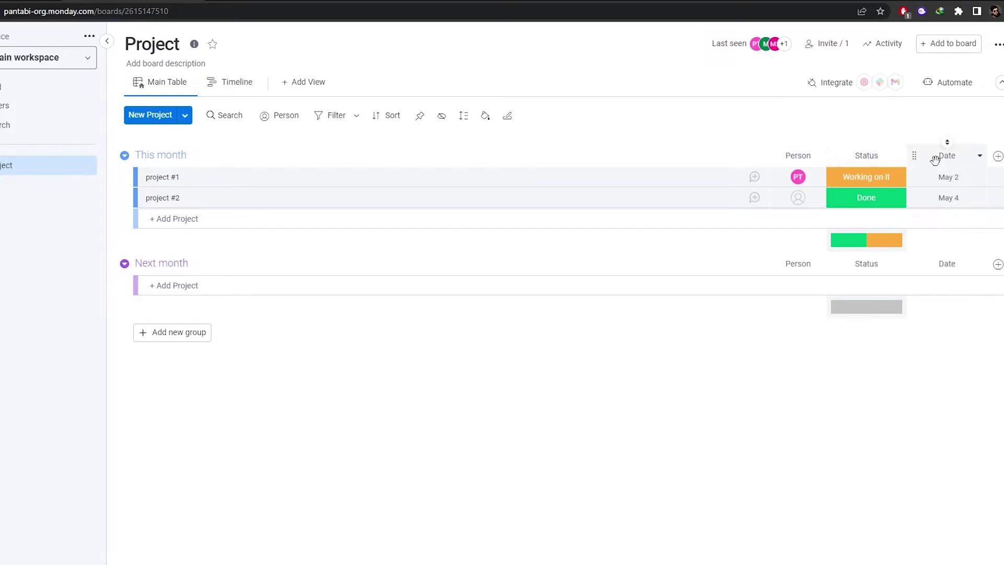
{"action": "left_click", "coordinate": [997, 156]}
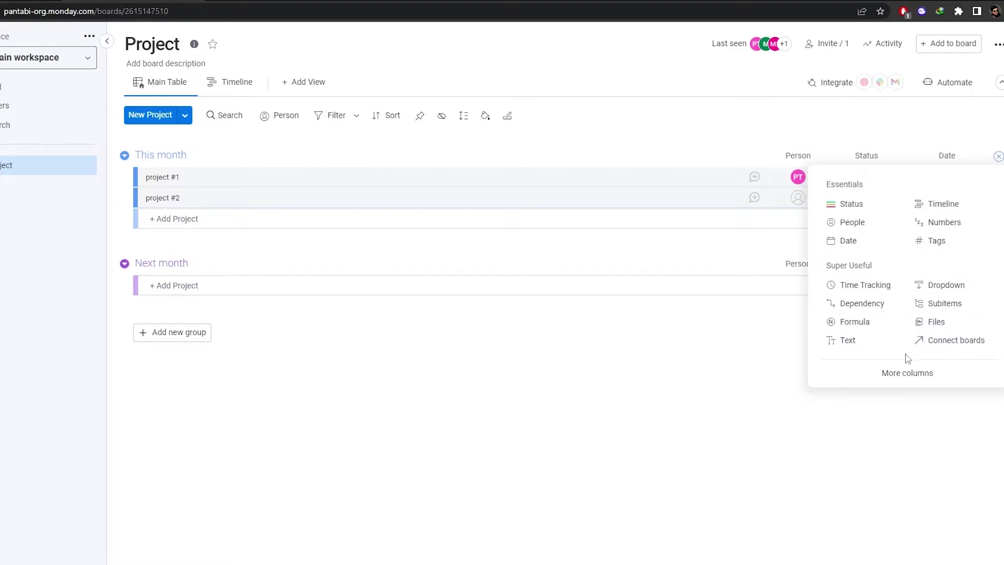
{"action": "left_click", "coordinate": [684, 387]}
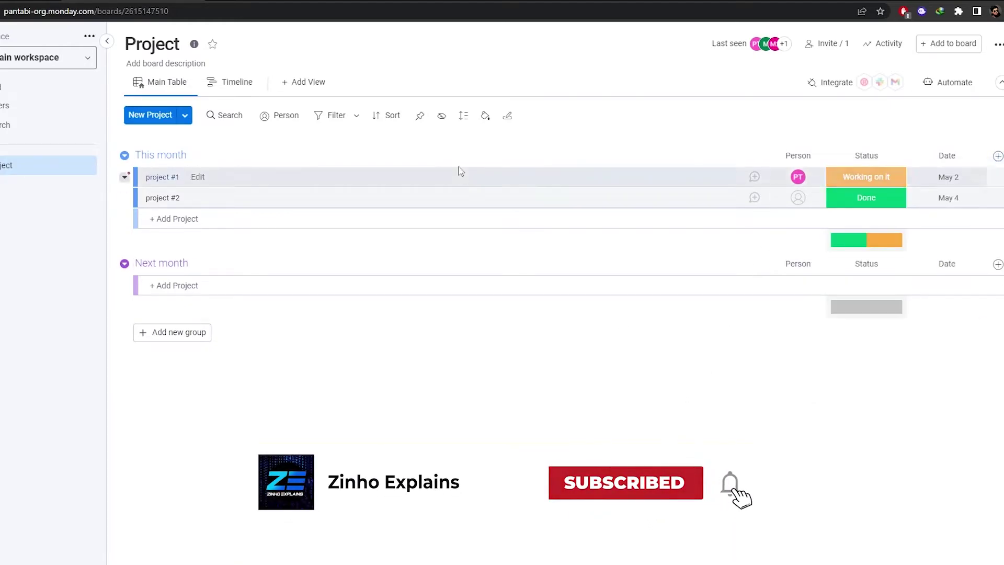
- Add a project named "Do research on the test" to the This month group
{"action": "left_click", "coordinate": [203, 220]}
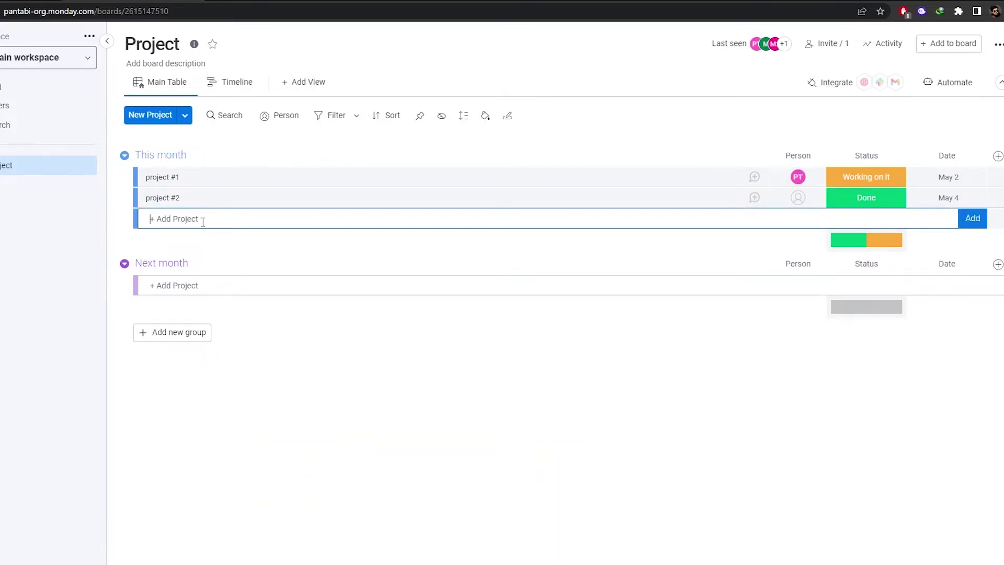
{"action": "type", "text": "Do reasearch on the test"}
{"action": "left_click", "coordinate": [975, 218]}
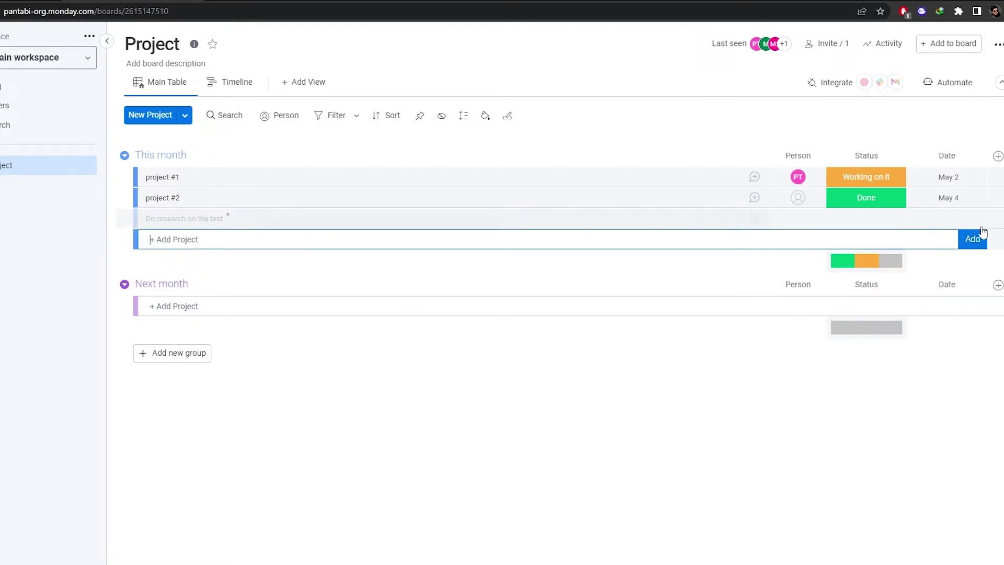
{"action": "left_click", "coordinate": [274, 262]}
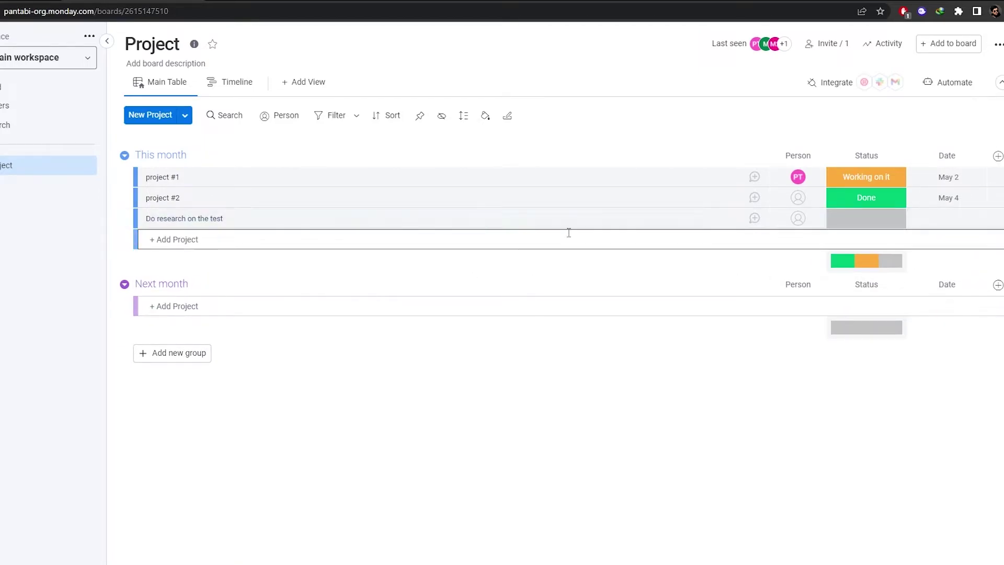
- Assign Member 1 to the "Do research on the test" project, with status Working on it and date May 10
{"action": "left_click", "coordinate": [797, 220]}
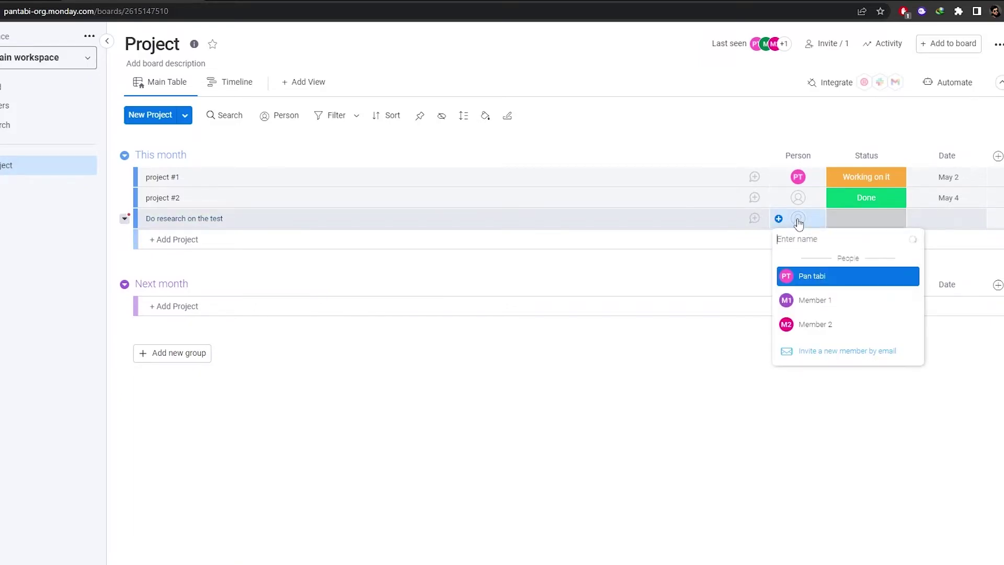
{"action": "left_click", "coordinate": [824, 308]}
{"action": "left_click", "coordinate": [855, 213]}
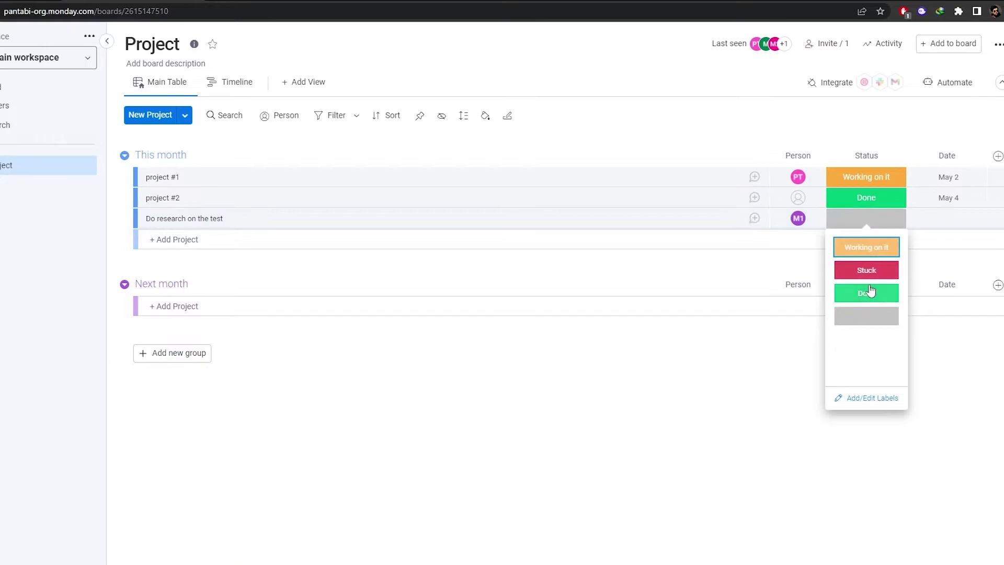
{"action": "left_click", "coordinate": [862, 247]}
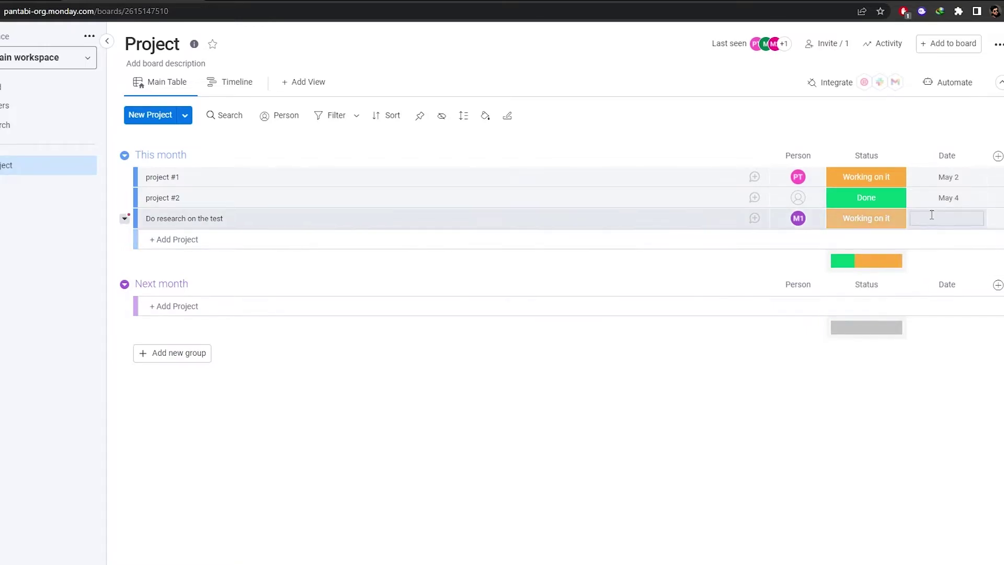
{"action": "left_click", "coordinate": [953, 226]}
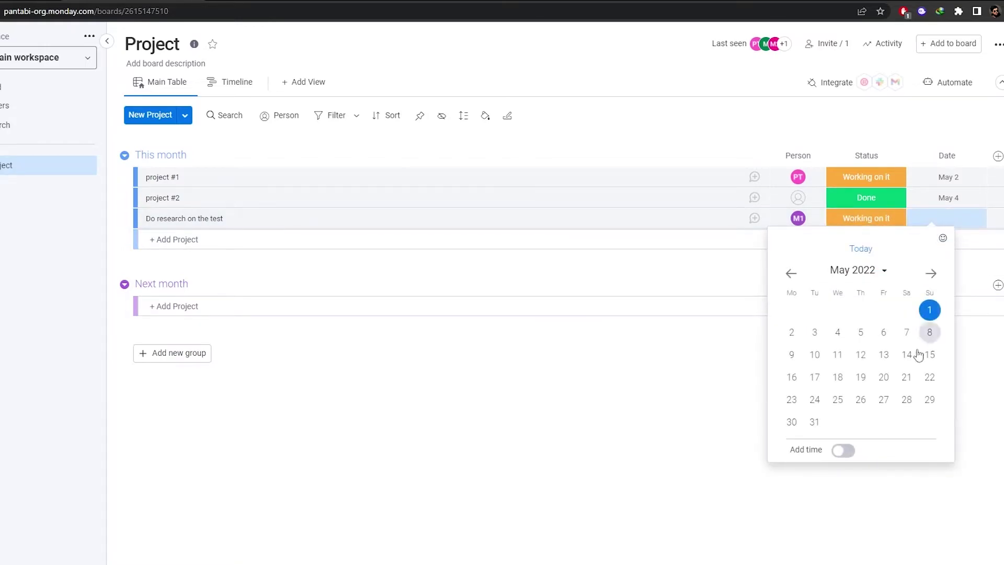
{"action": "left_click", "coordinate": [834, 370]}
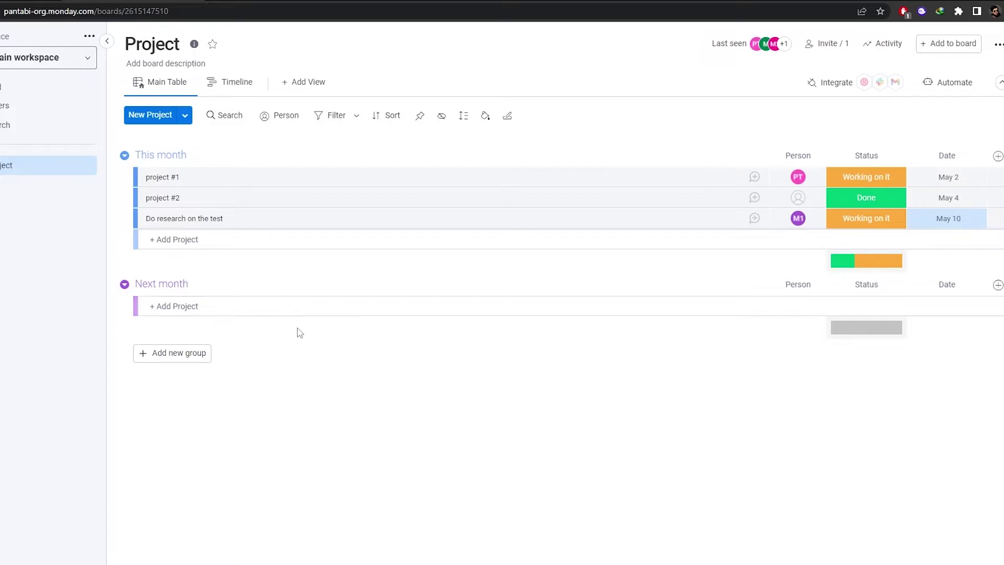
- Add a Dashboard view to the Project board, keeping its default name
{"action": "left_click", "coordinate": [293, 82]}
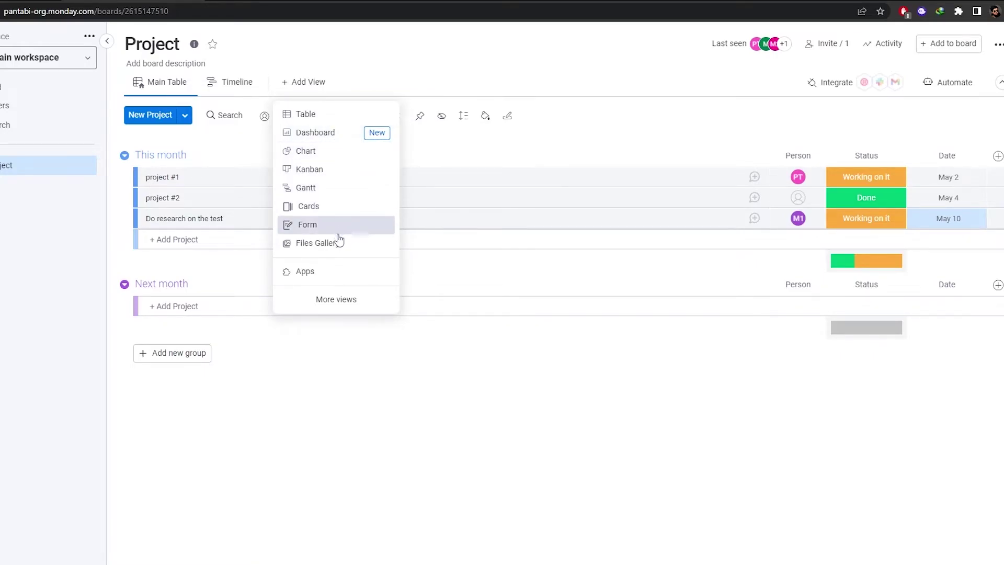
{"action": "left_click", "coordinate": [338, 137]}
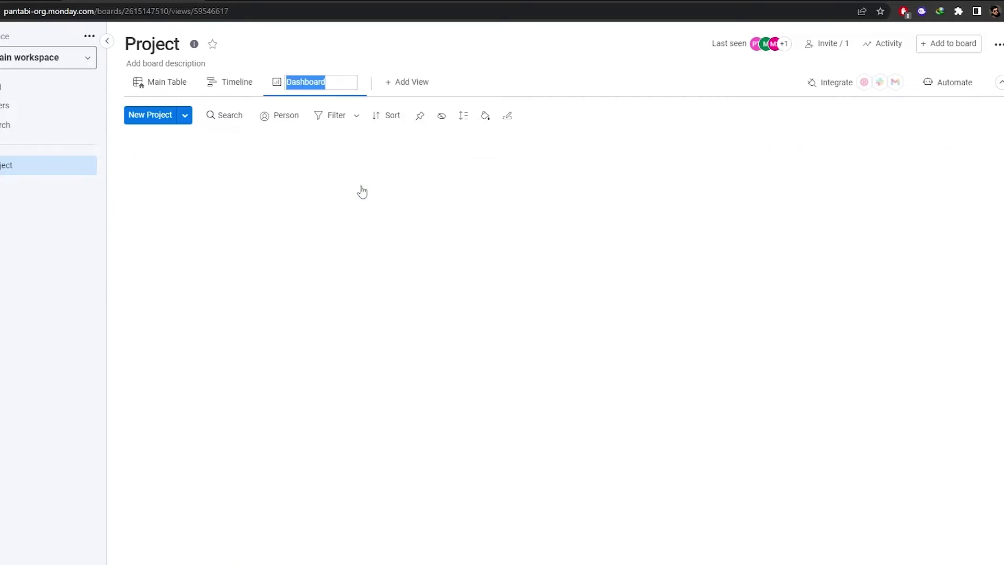
{"action": "left_click", "coordinate": [287, 186]}
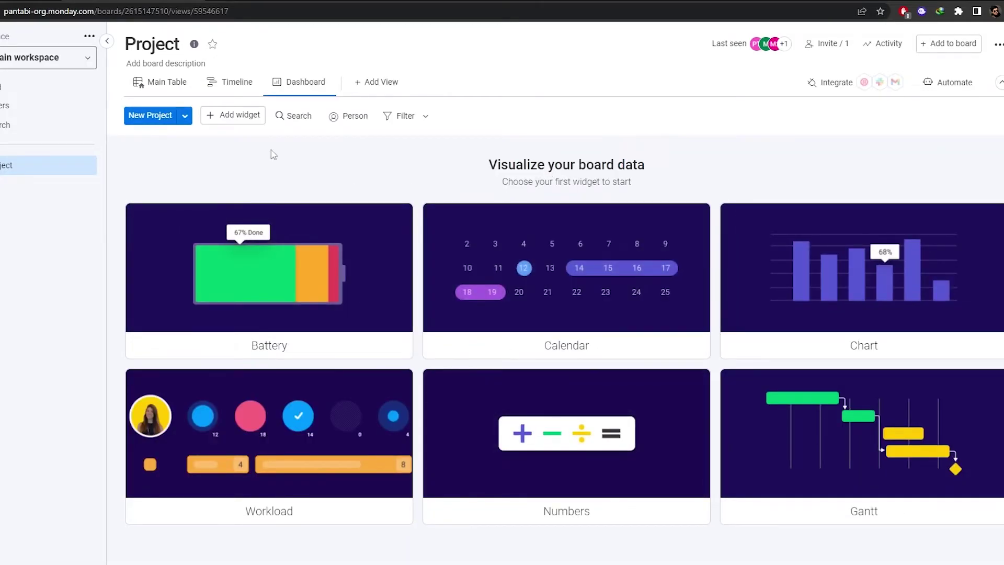
- Add a Calendar widget to the dashboard and enlarge it until the whole month fits
{"action": "scroll", "coordinate": [580, 277], "scroll_direction": "down", "scroll_amount": 1}
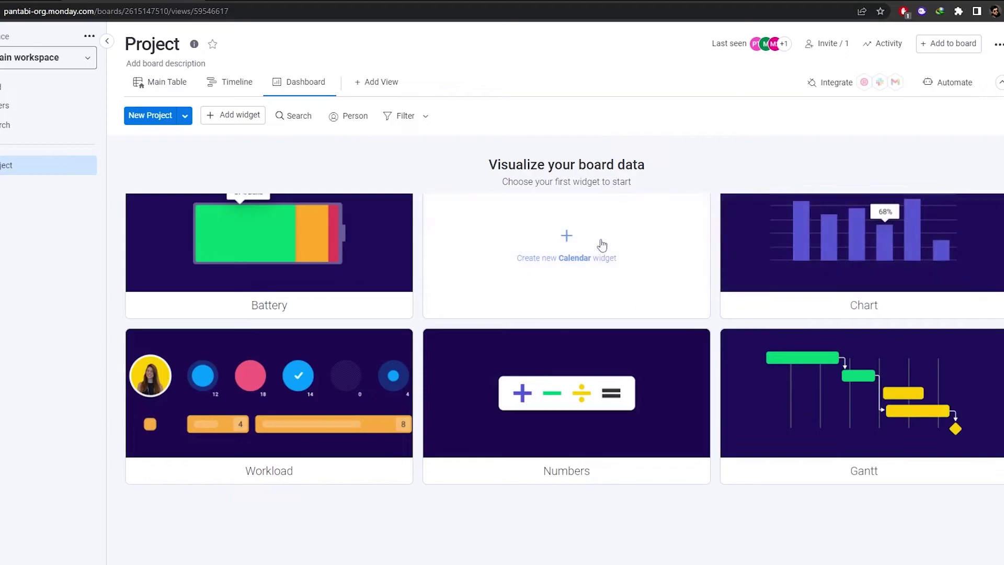
{"action": "left_click", "coordinate": [564, 246]}
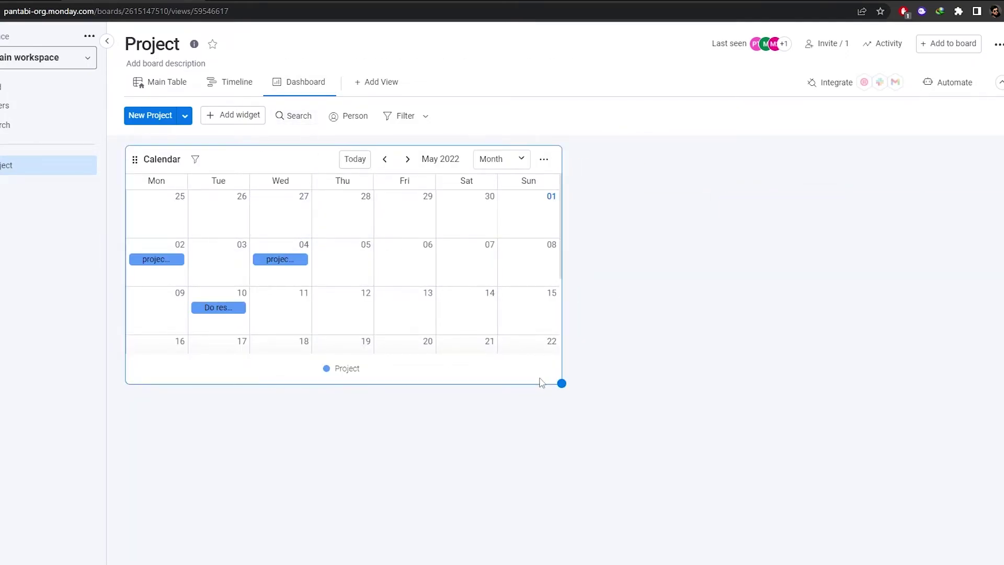
{"action": "left_click_drag", "start_coordinate": [562, 383], "coordinate": [759, 518]}
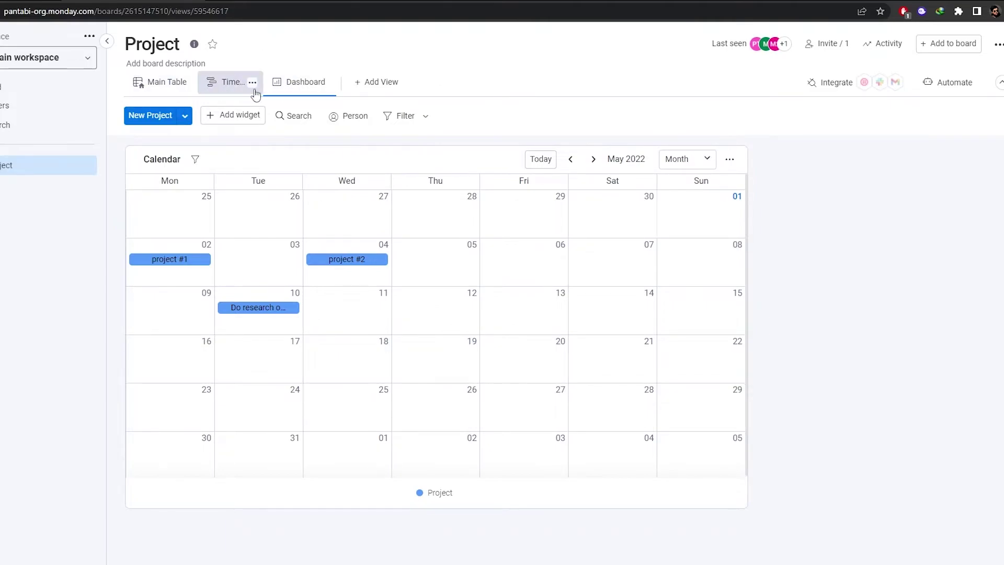
- View the board's projects in the Timeline view and return to the Main Table
{"action": "left_click", "coordinate": [232, 89]}
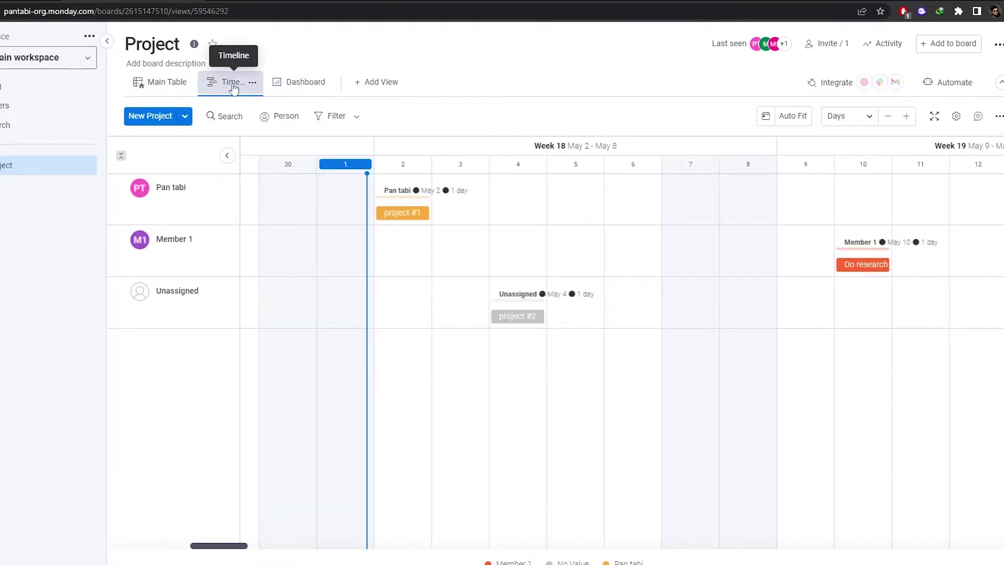
{"action": "left_click", "coordinate": [165, 83]}
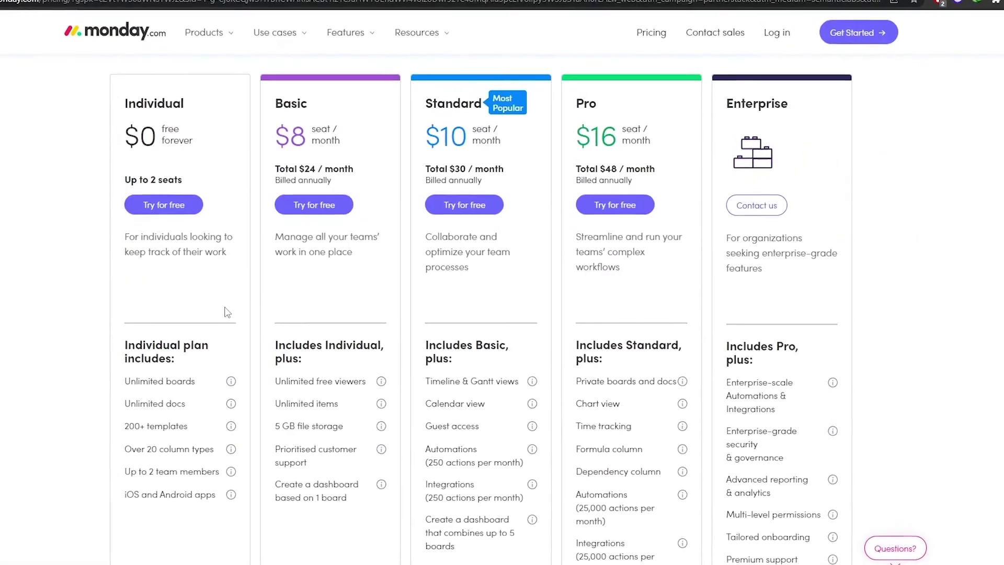
- Set the team size on the monday.com pricing page to 5 seats
{"action": "scroll", "coordinate": [229, 303], "scroll_direction": "up", "scroll_amount": 3}
{"action": "scroll", "coordinate": [422, 372], "scroll_direction": "down", "scroll_amount": 4}
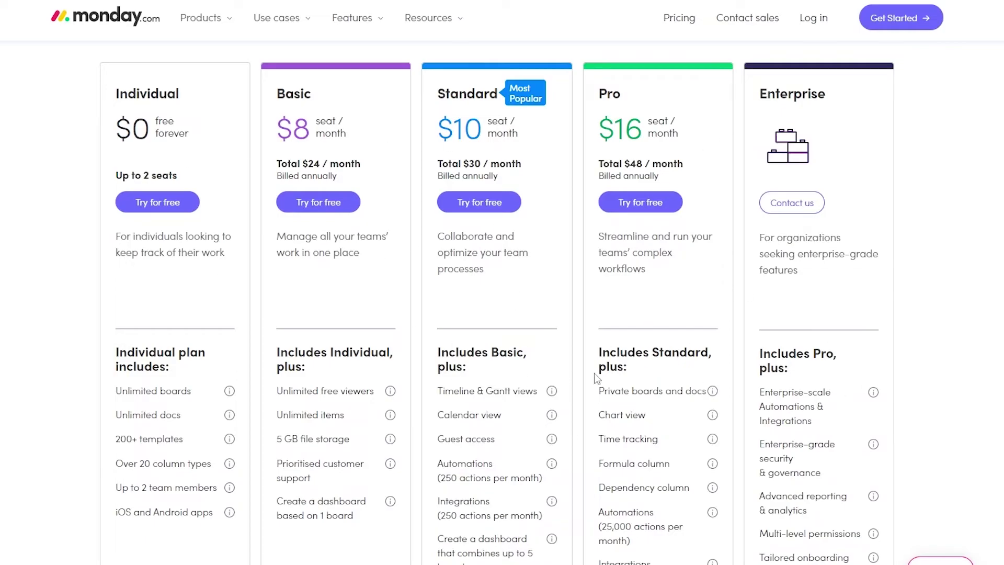
{"action": "scroll", "coordinate": [591, 369], "scroll_direction": "up", "scroll_amount": 3}
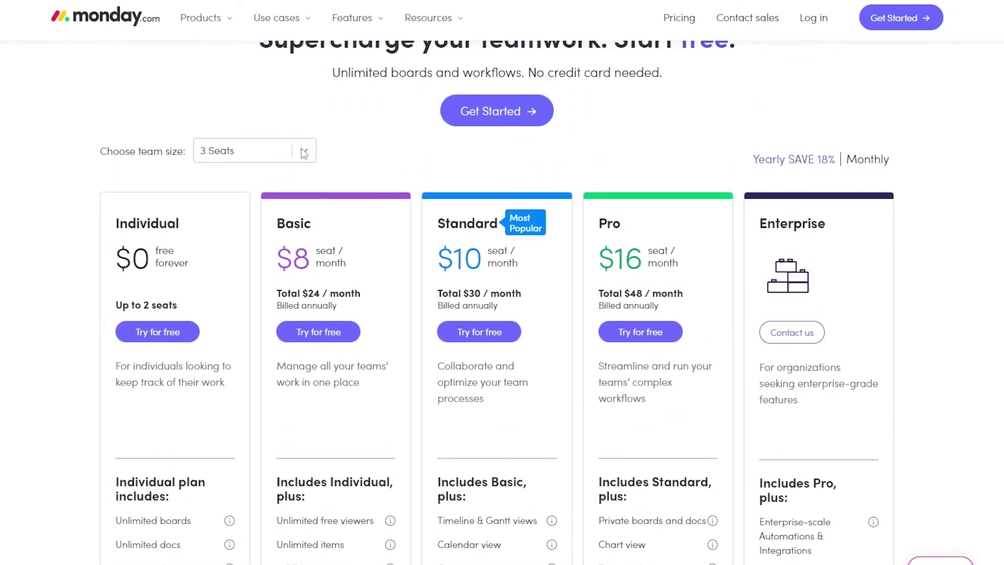
{"action": "left_click", "coordinate": [277, 153]}
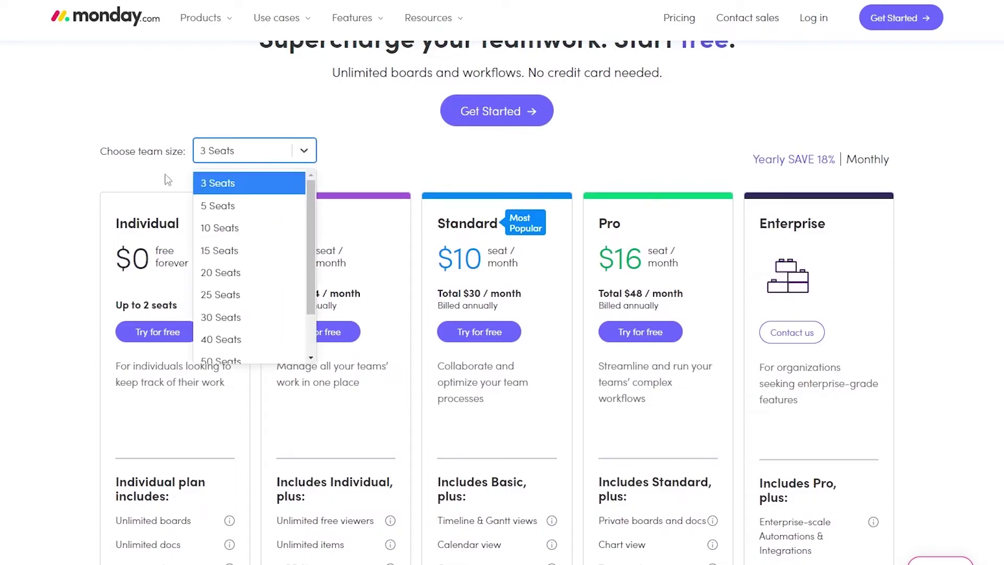
{"action": "left_click", "coordinate": [248, 204]}
- Examine the prices and included features of the Individual and Basic plans
{"action": "scroll", "coordinate": [253, 172], "scroll_direction": "down", "scroll_amount": 1}
{"action": "scroll", "coordinate": [255, 171], "scroll_direction": "down", "scroll_amount": 1}
{"action": "scroll", "coordinate": [255, 176], "scroll_direction": "up", "scroll_amount": 1}
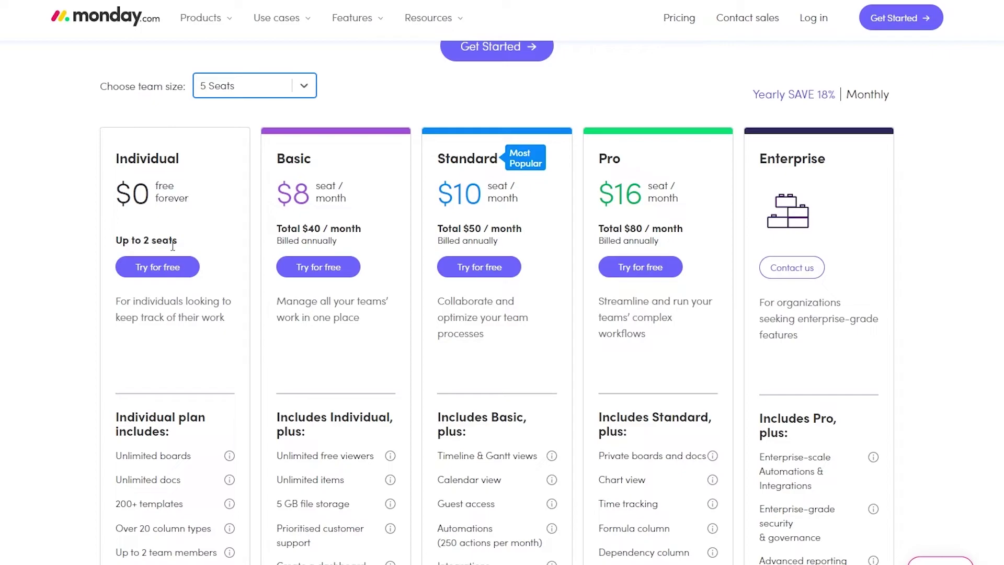
{"action": "scroll", "coordinate": [179, 294], "scroll_direction": "down", "scroll_amount": 2}
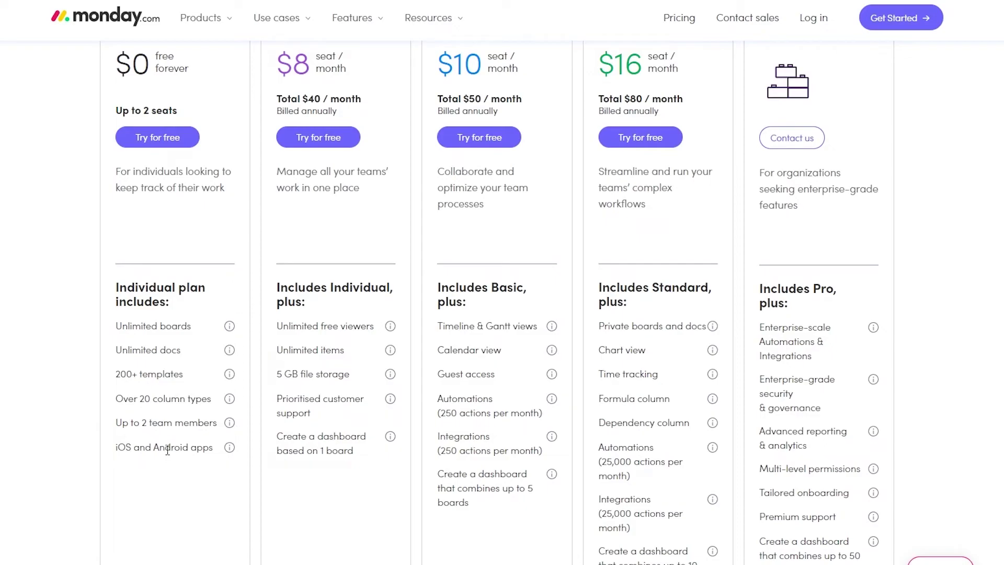
{"action": "scroll", "coordinate": [164, 448], "scroll_direction": "up", "scroll_amount": 4}
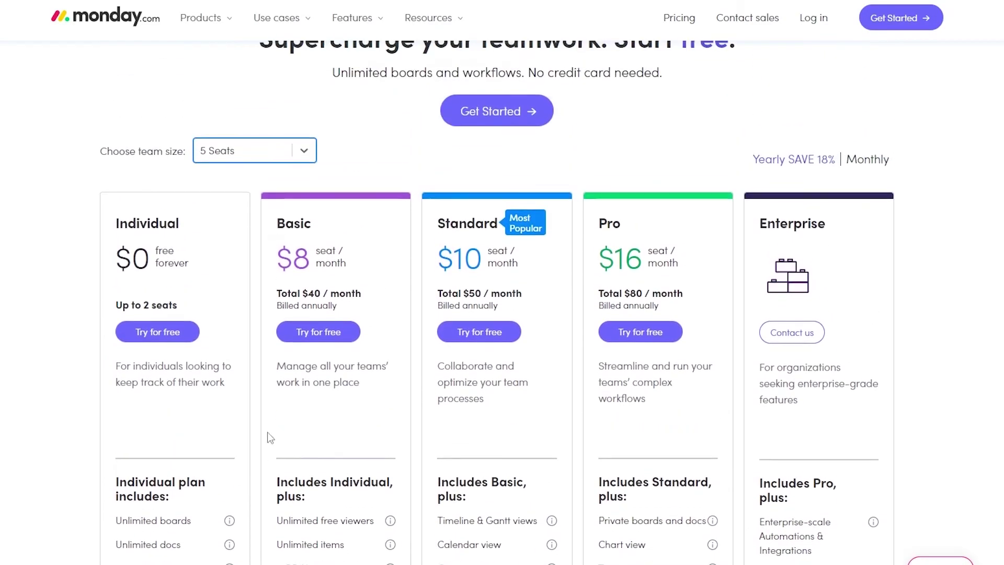
{"action": "scroll", "coordinate": [291, 229], "scroll_direction": "down", "scroll_amount": 1}
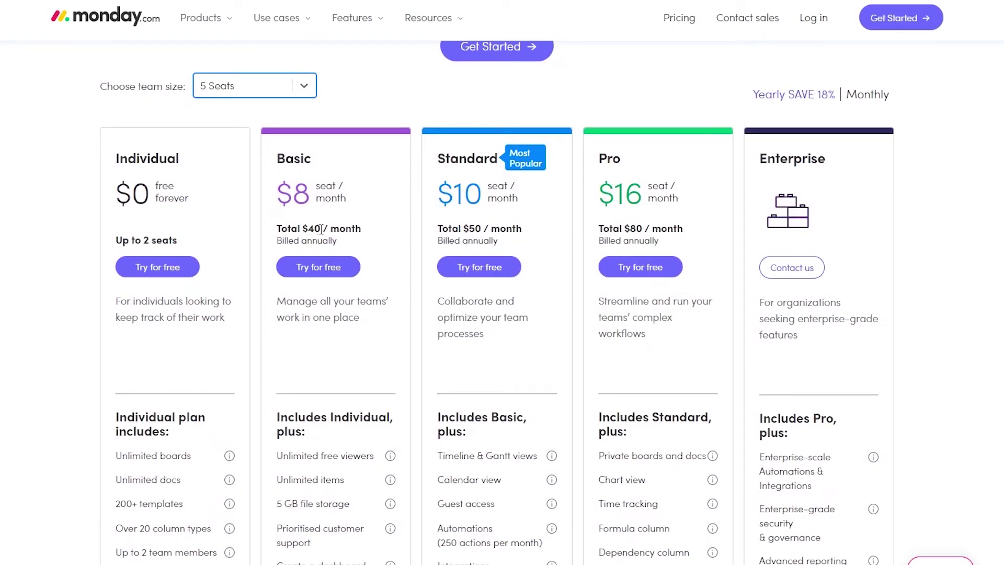
- Examine the prices and included features of the Standard and Pro plans and compare them with the other plans
{"action": "scroll", "coordinate": [321, 241], "scroll_direction": "down", "scroll_amount": 1}
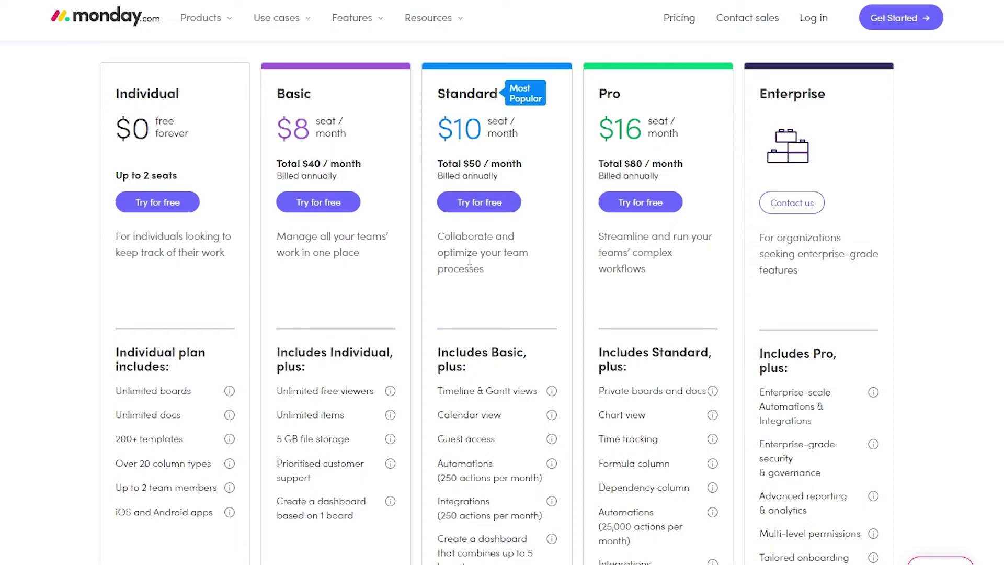
{"action": "scroll", "coordinate": [470, 317], "scroll_direction": "down", "scroll_amount": 2}
{"action": "mouse_move", "coordinate": [552, 265]}
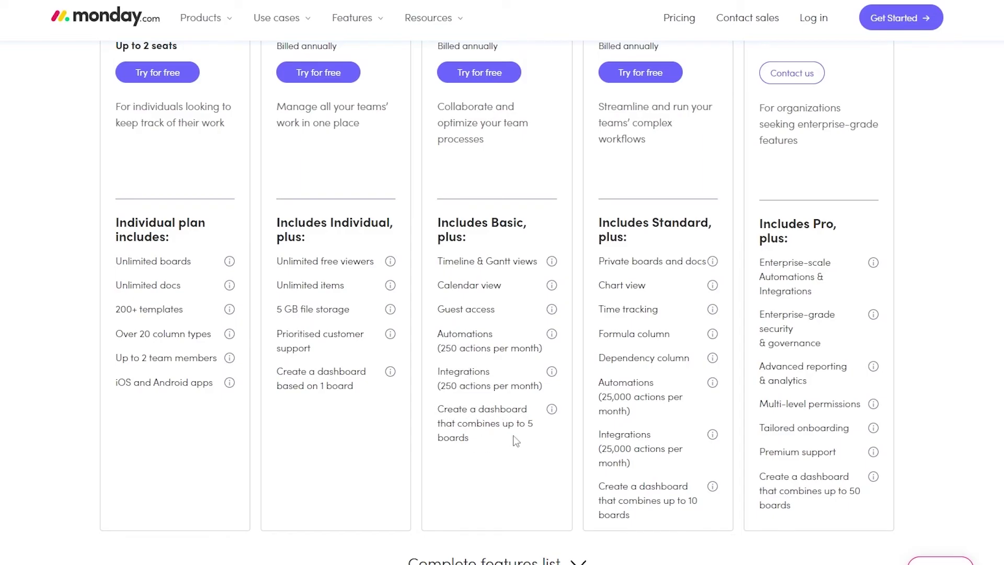
{"action": "scroll", "coordinate": [458, 444], "scroll_direction": "up", "scroll_amount": 2}
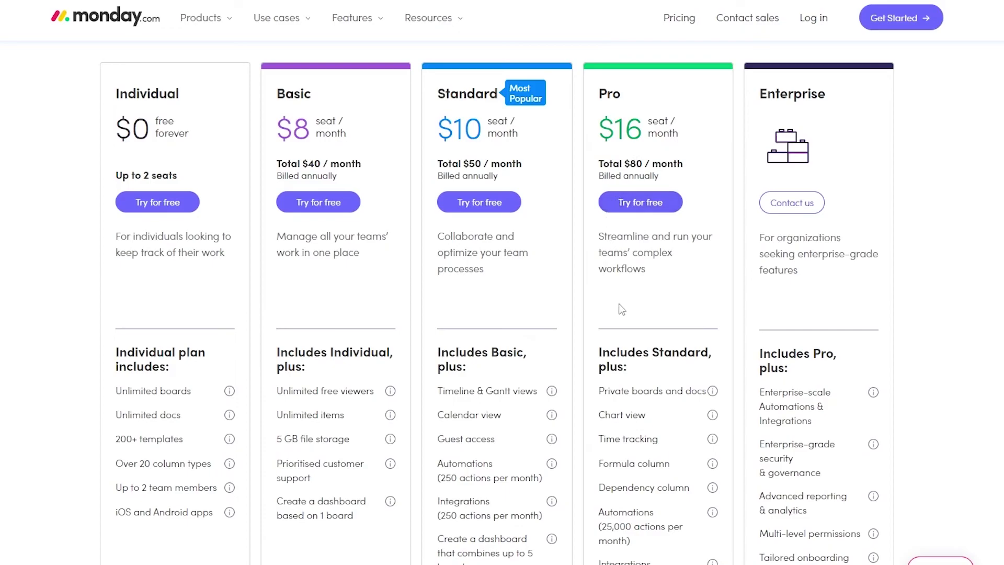
{"action": "scroll", "coordinate": [622, 296], "scroll_direction": "down", "scroll_amount": 2}
{"action": "scroll", "coordinate": [630, 282], "scroll_direction": "down", "scroll_amount": 2}
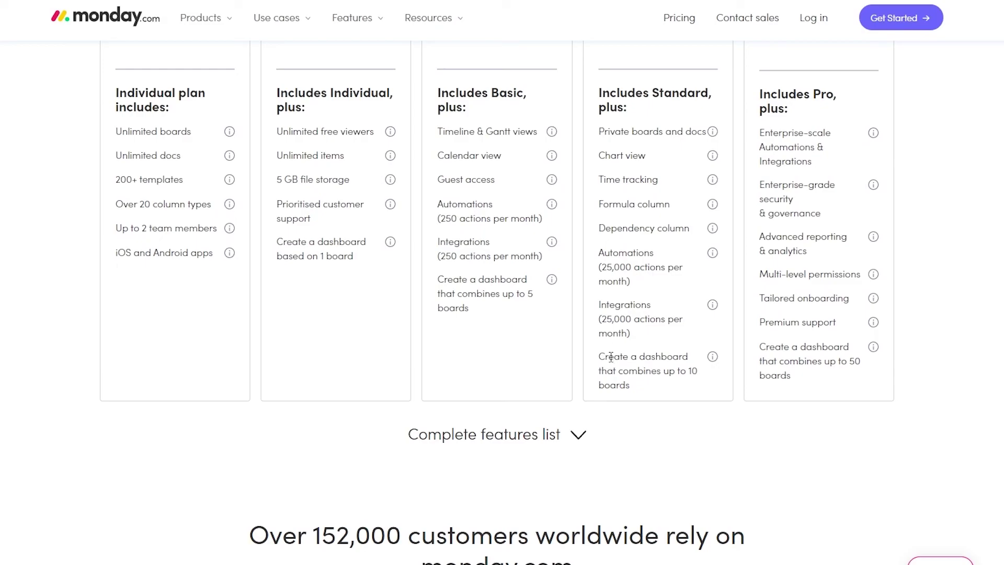
{"action": "scroll", "coordinate": [611, 357], "scroll_direction": "up", "scroll_amount": 5}
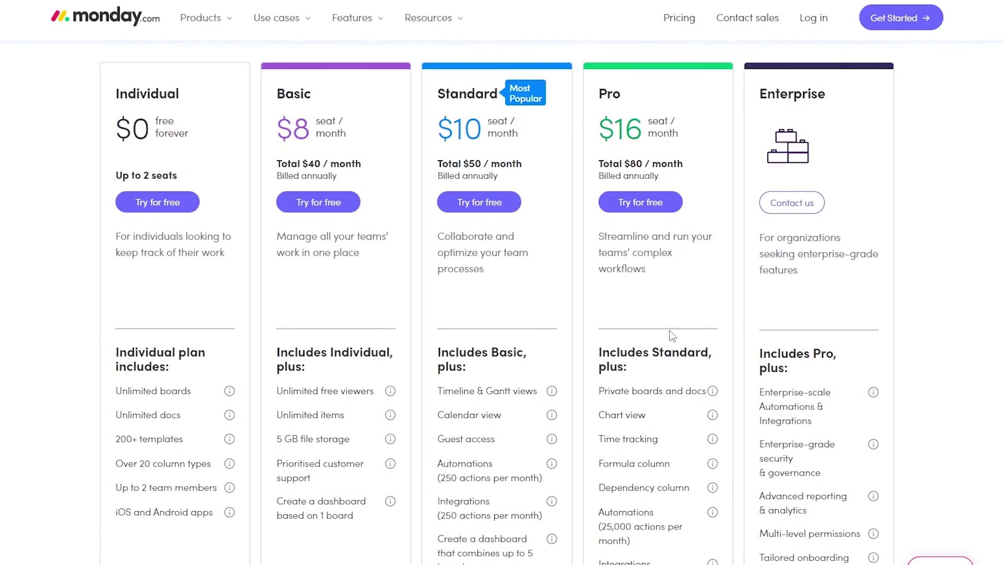
{"action": "scroll", "coordinate": [528, 406], "scroll_direction": "down", "scroll_amount": 4}
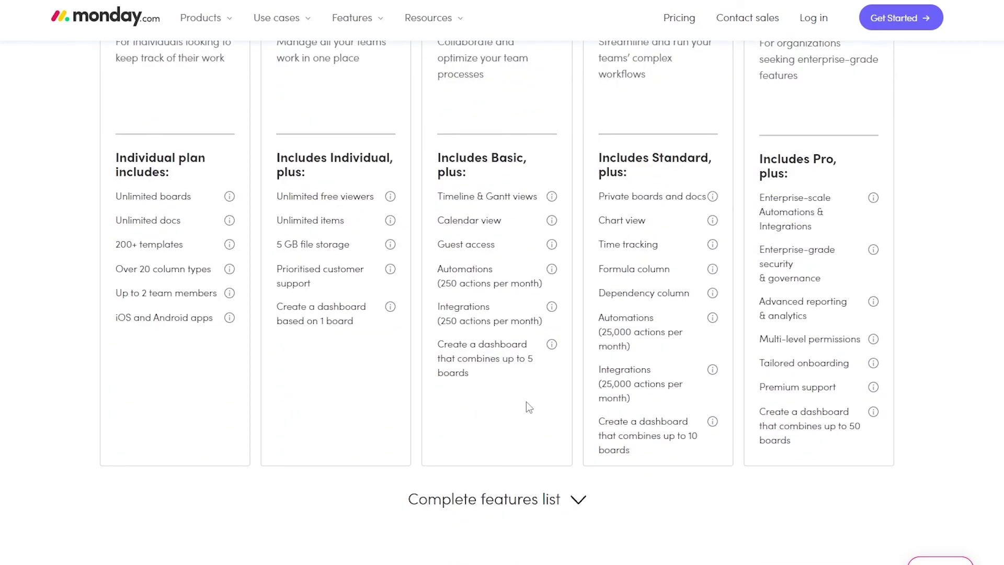
{"action": "scroll", "coordinate": [526, 390], "scroll_direction": "up", "scroll_amount": 4}
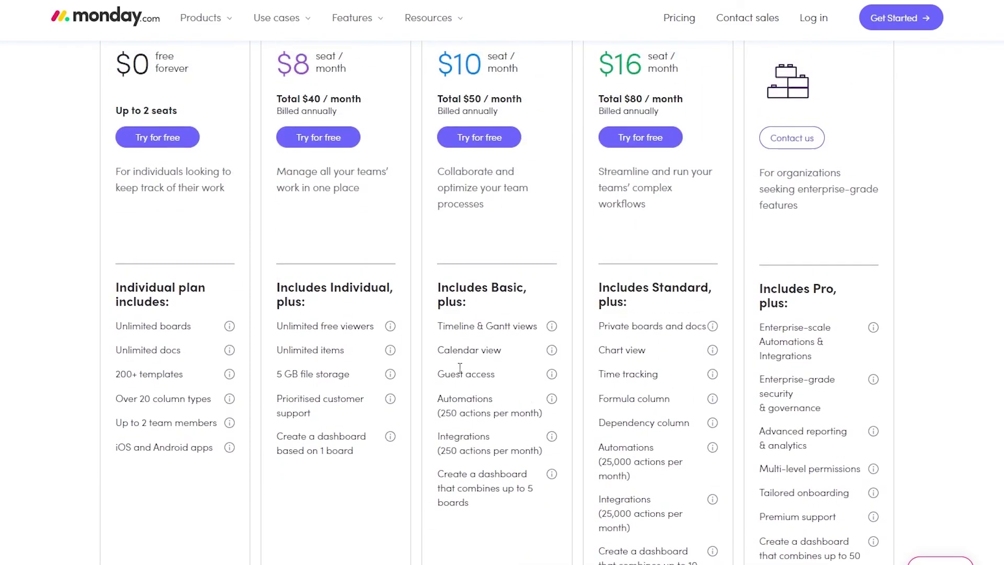
{"action": "scroll", "coordinate": [458, 375], "scroll_direction": "up", "scroll_amount": 1}
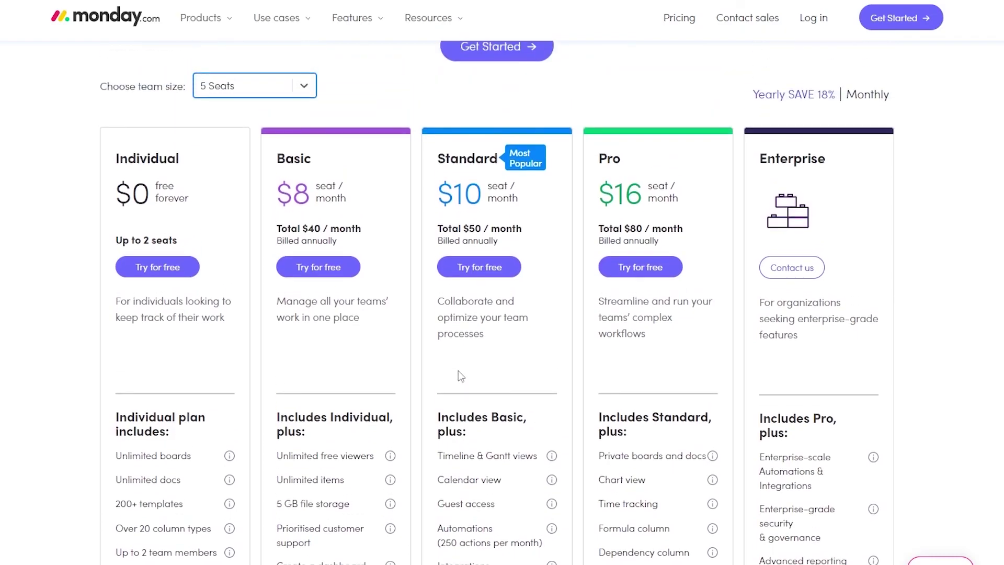